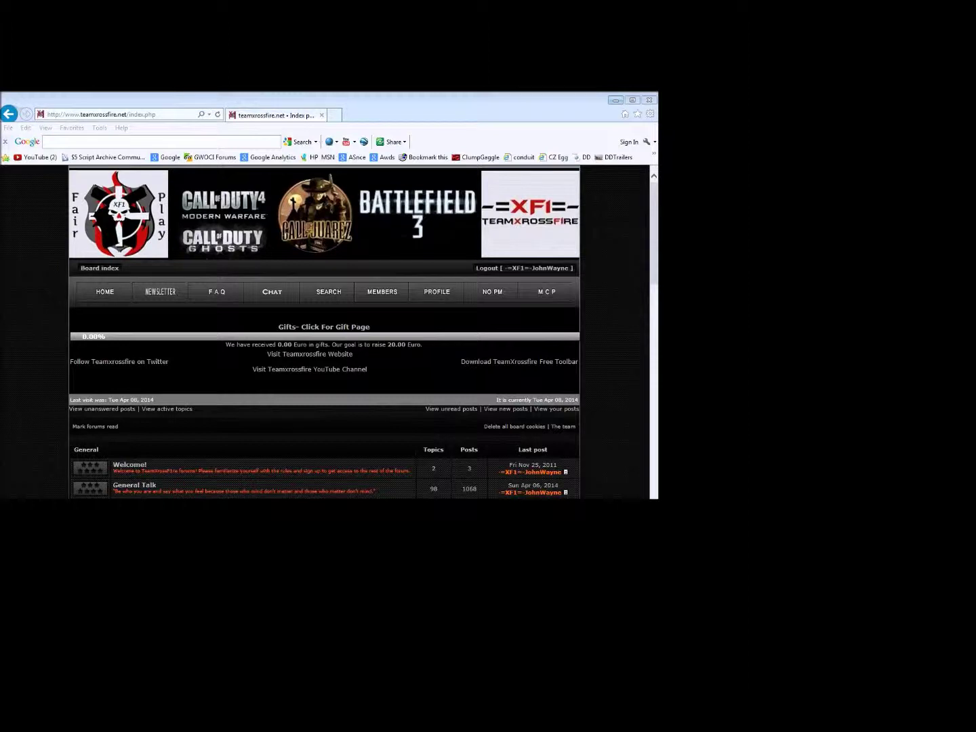
Step: Maximize the browser window and view the member list of the Administrators group from the online legend on the board index
click(19, 179)
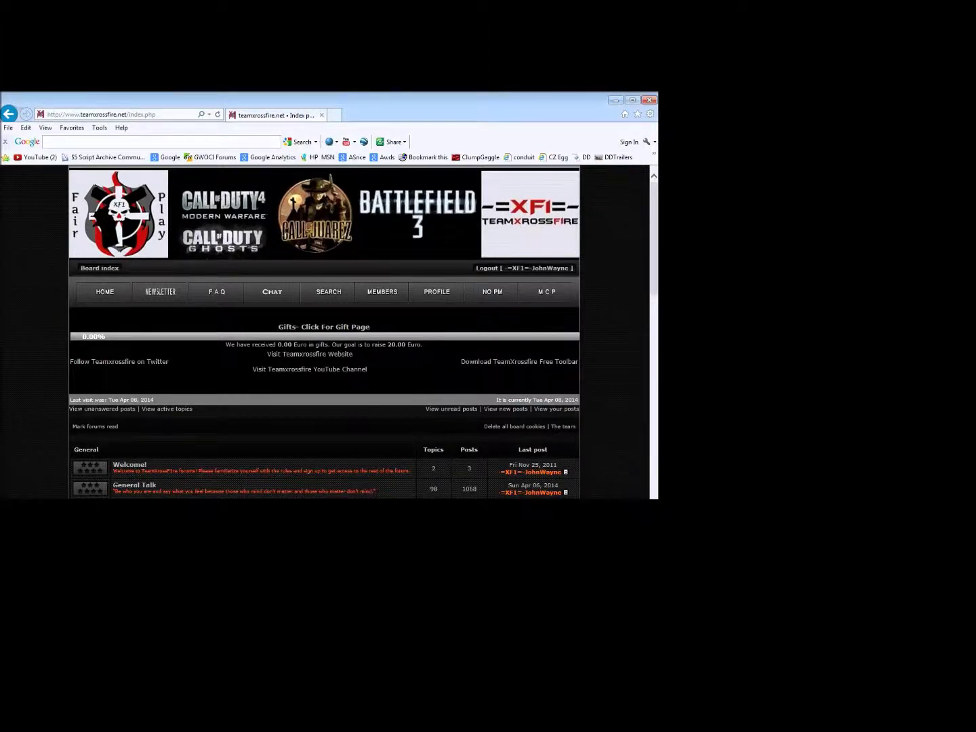
key(super+Up)
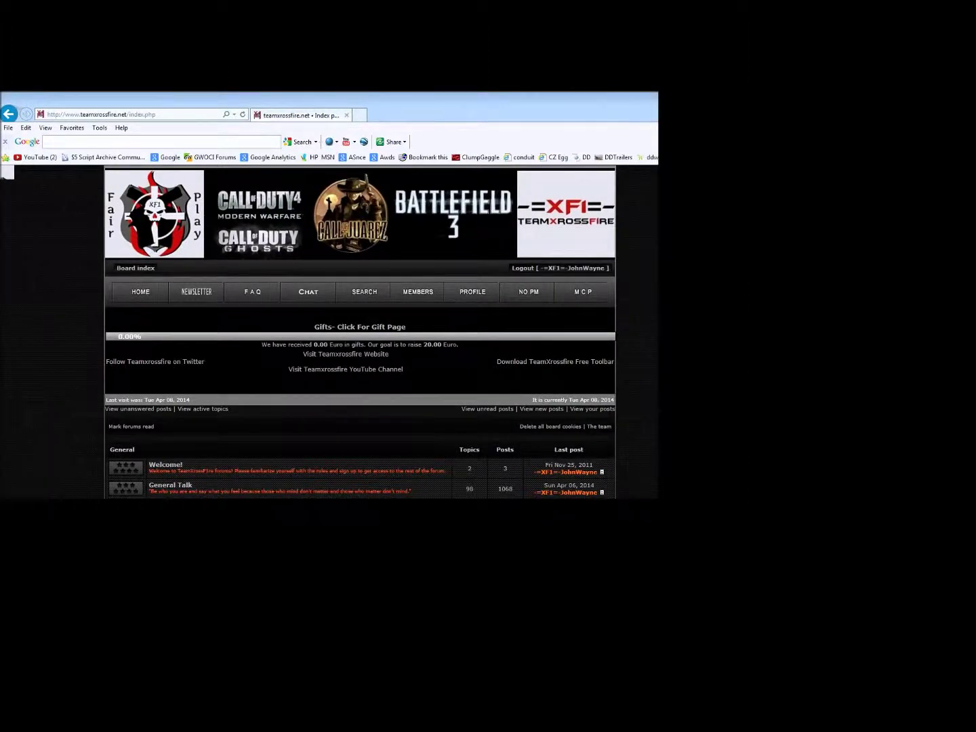
scroll(70, 397, down, 3)
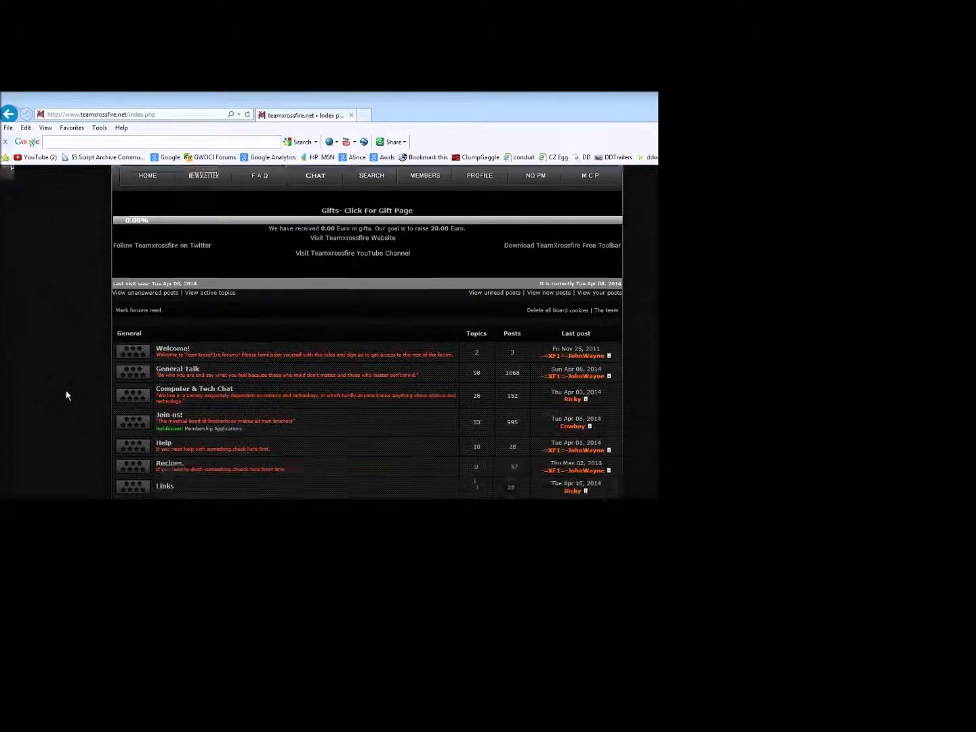
scroll(70, 397, up, 3)
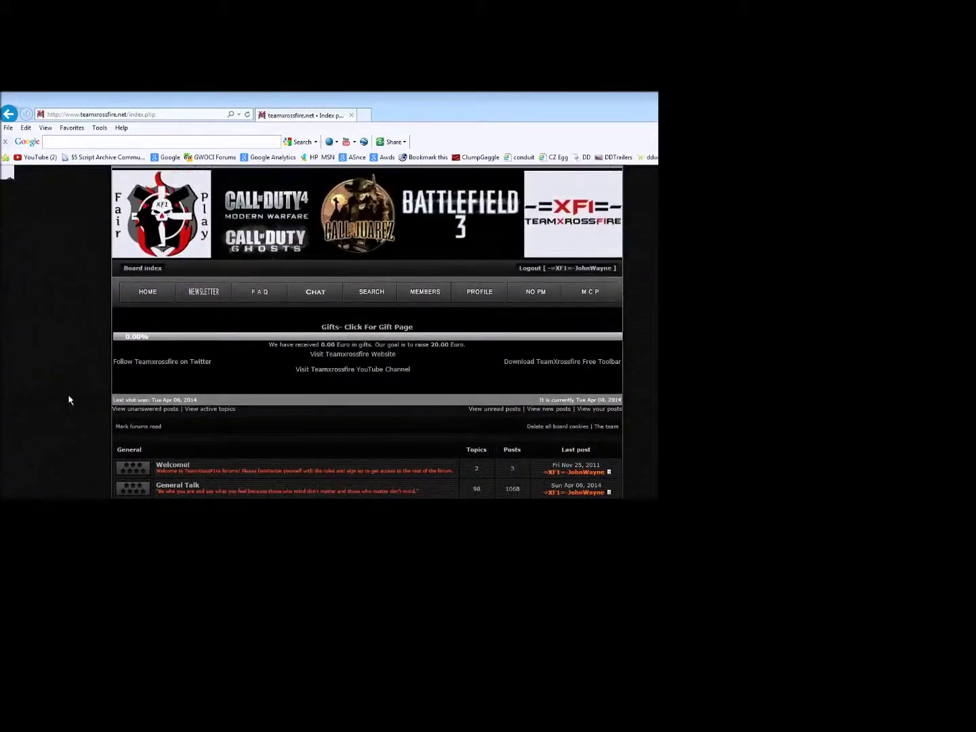
scroll(68, 400, down, 10)
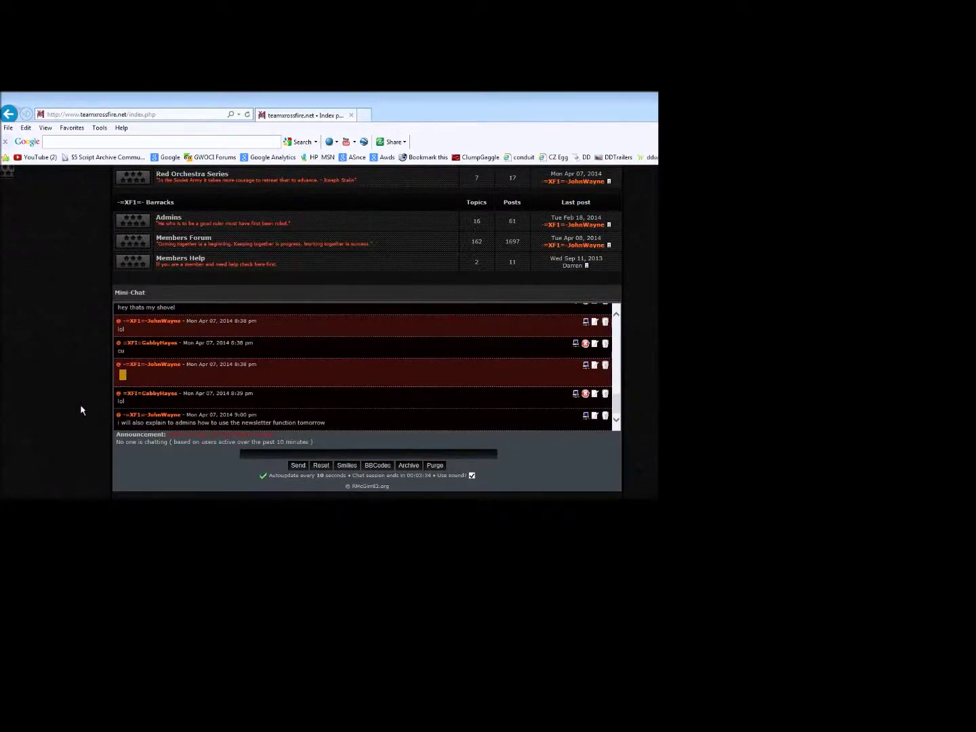
scroll(77, 407, up, 2)
scroll(76, 407, down, 2)
scroll(78, 407, down, 2)
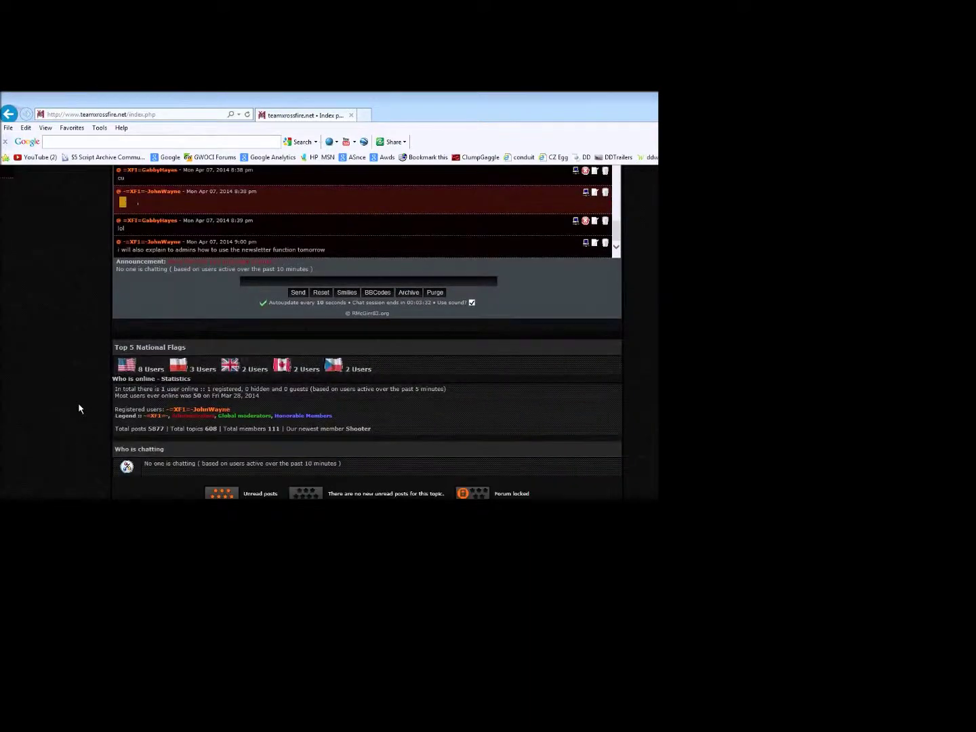
click(191, 418)
scroll(135, 426, down, 1)
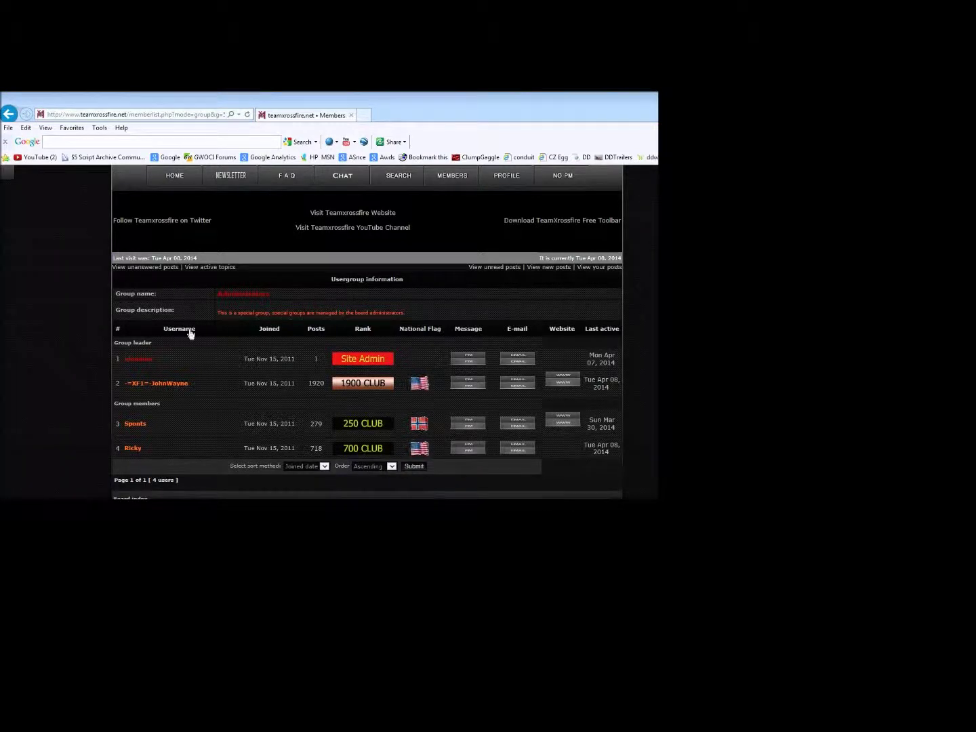
Step: Return to the board index and open the Administration Control Panel
scroll(191, 331, up, 2)
click(172, 295)
scroll(92, 337, down, 10)
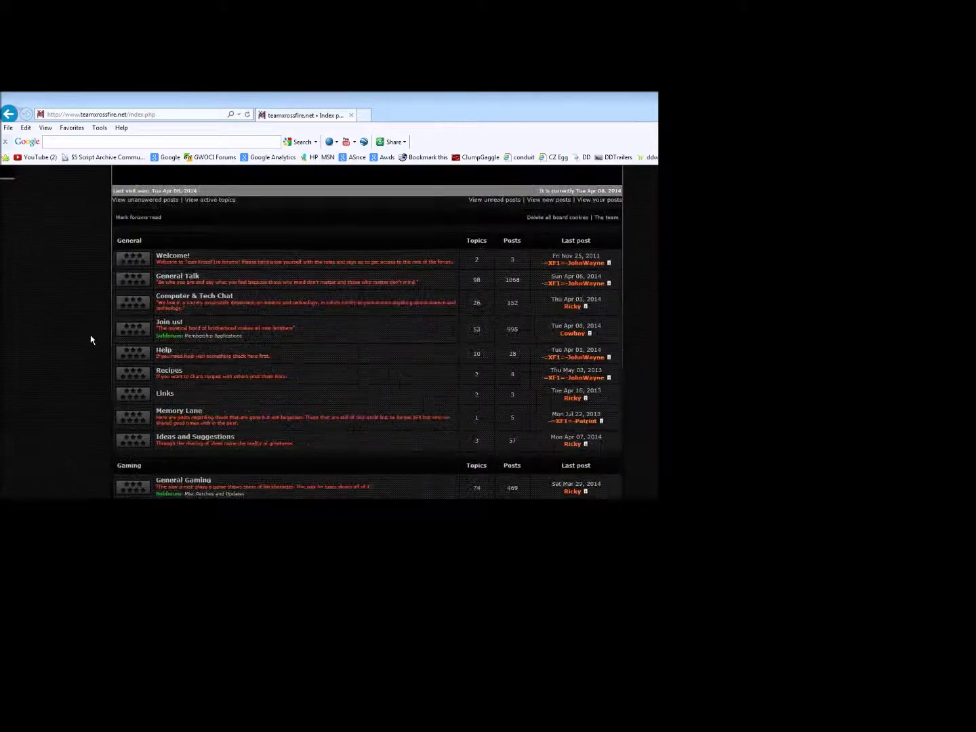
scroll(71, 340, down, 4)
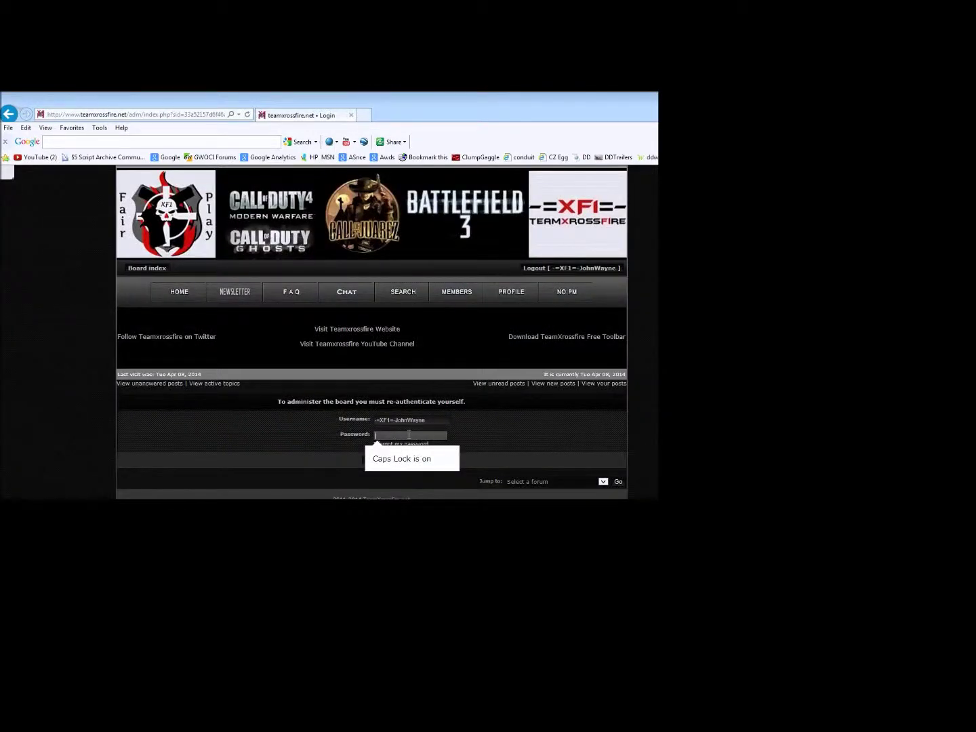
Step: Enter the account password with Caps Lock off, log in and proceed to the Administration Control Panel
click(519, 428)
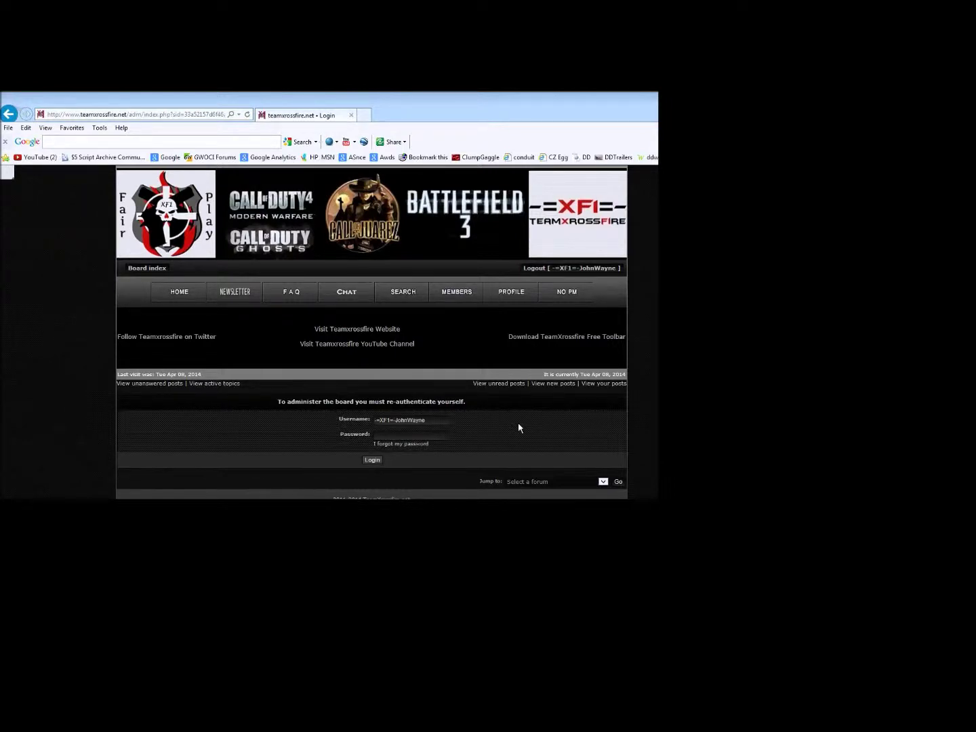
click(395, 434)
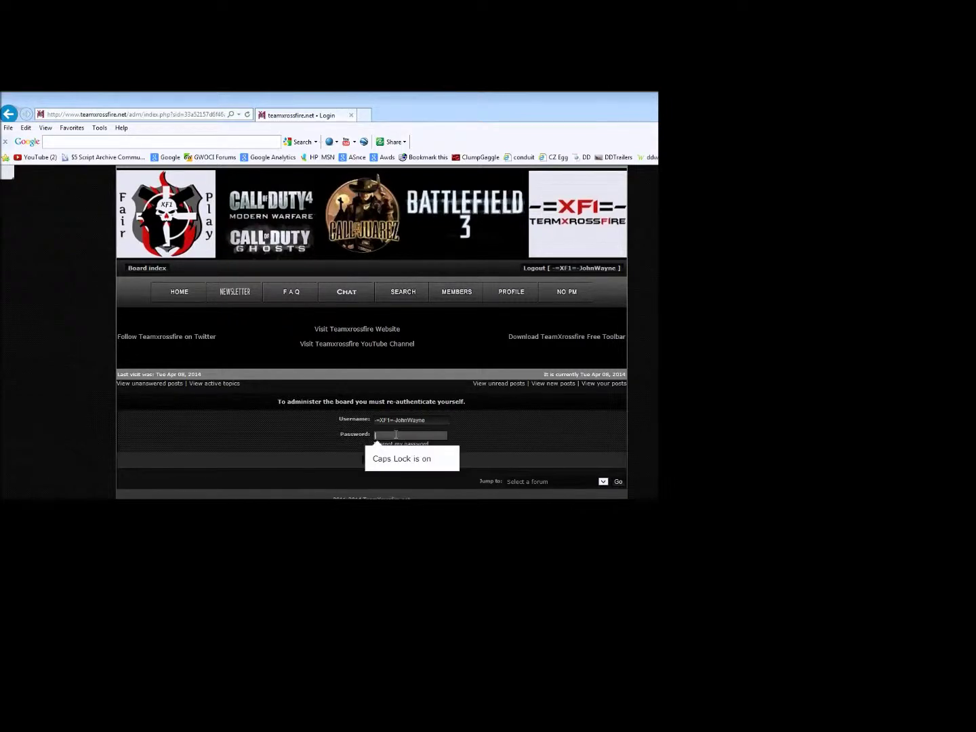
key(Caps_Lock)
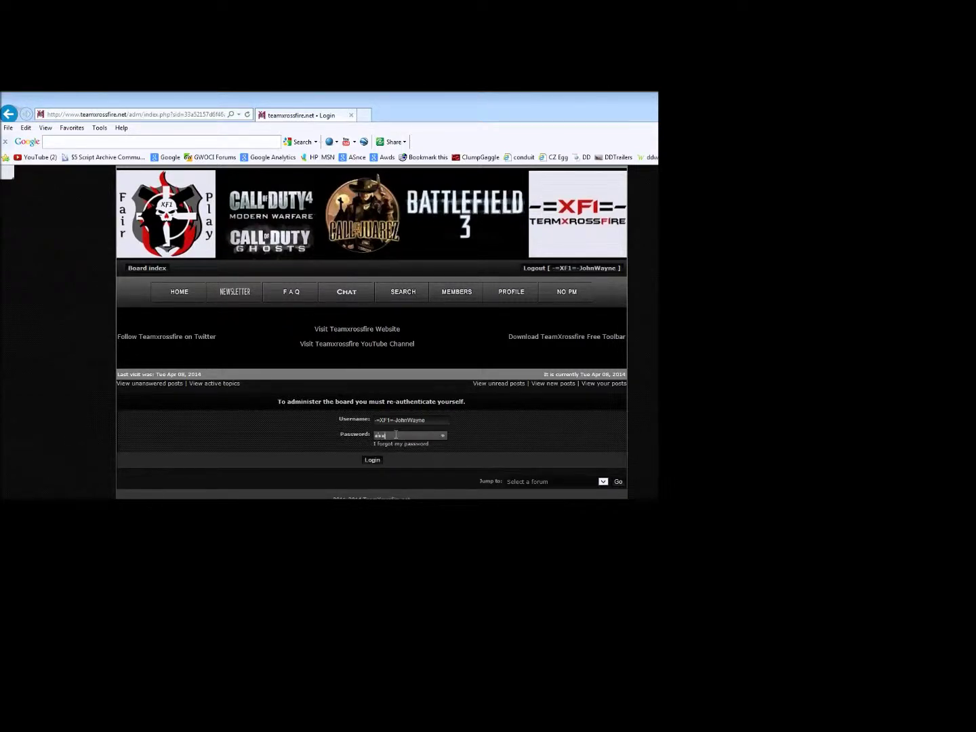
click(373, 461)
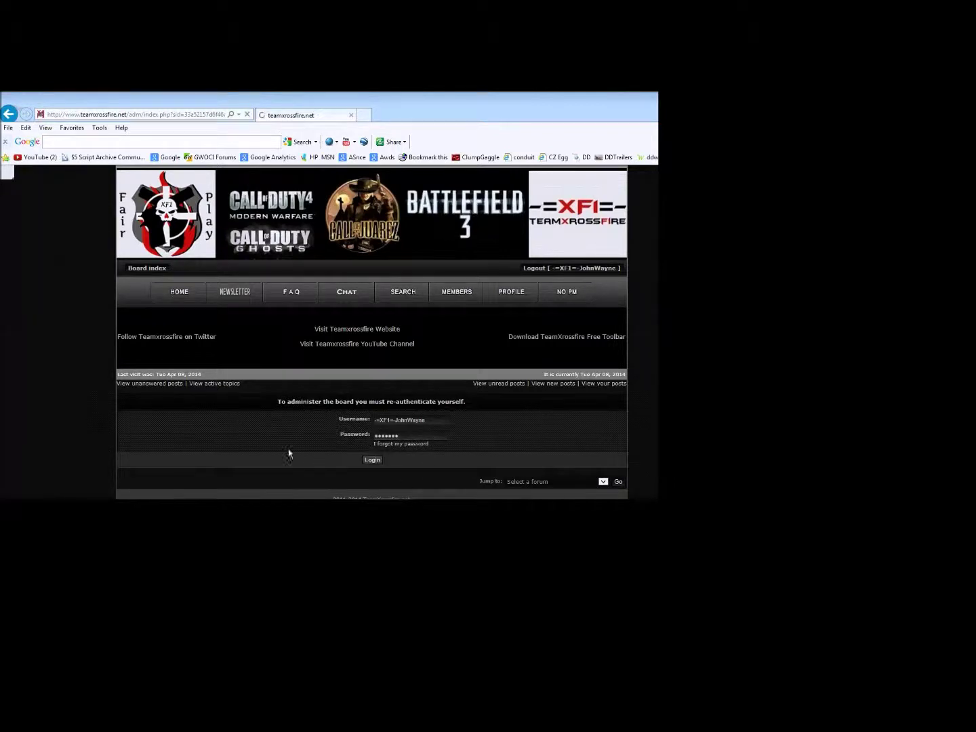
click(371, 431)
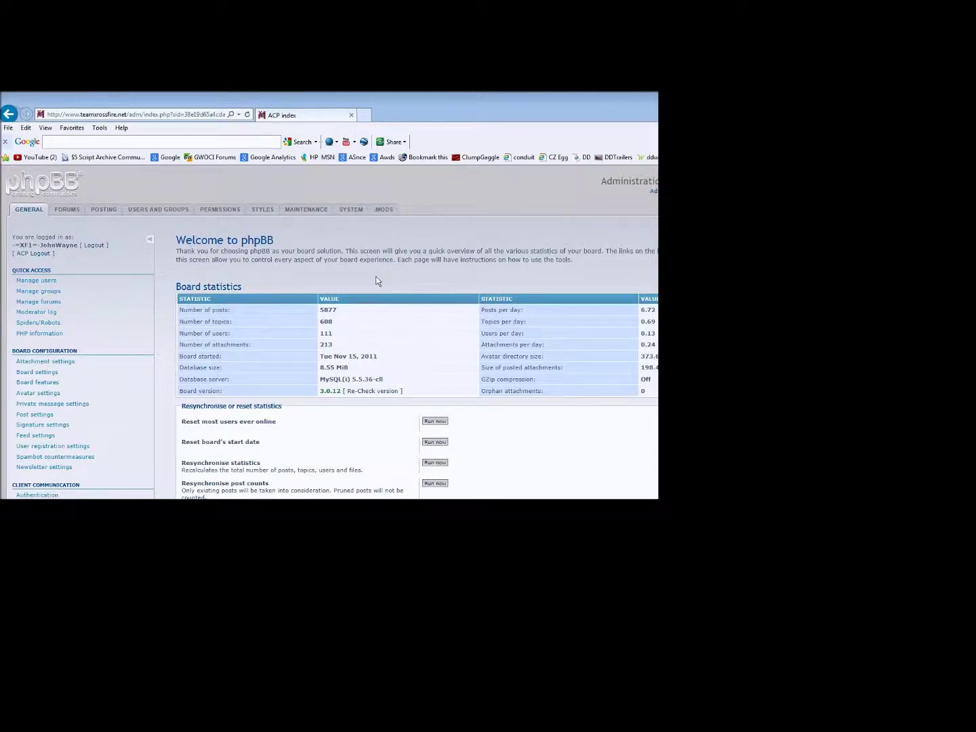
Step: Open the Newsletter settings page in the board configuration to review its options
scroll(181, 348, down, 3)
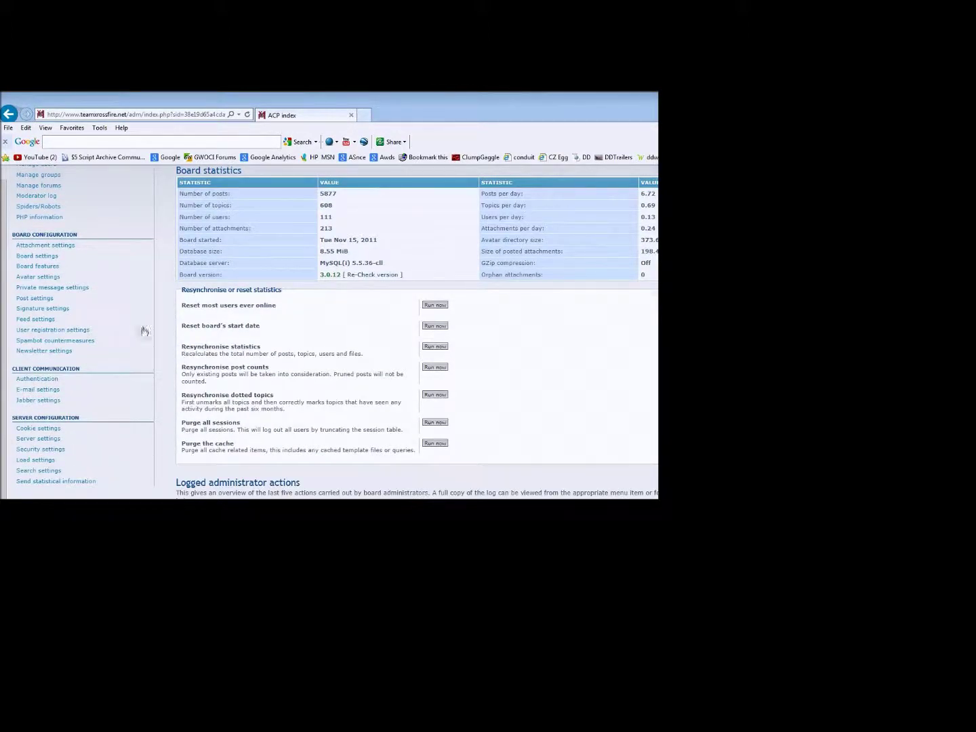
scroll(456, 308, up, 3)
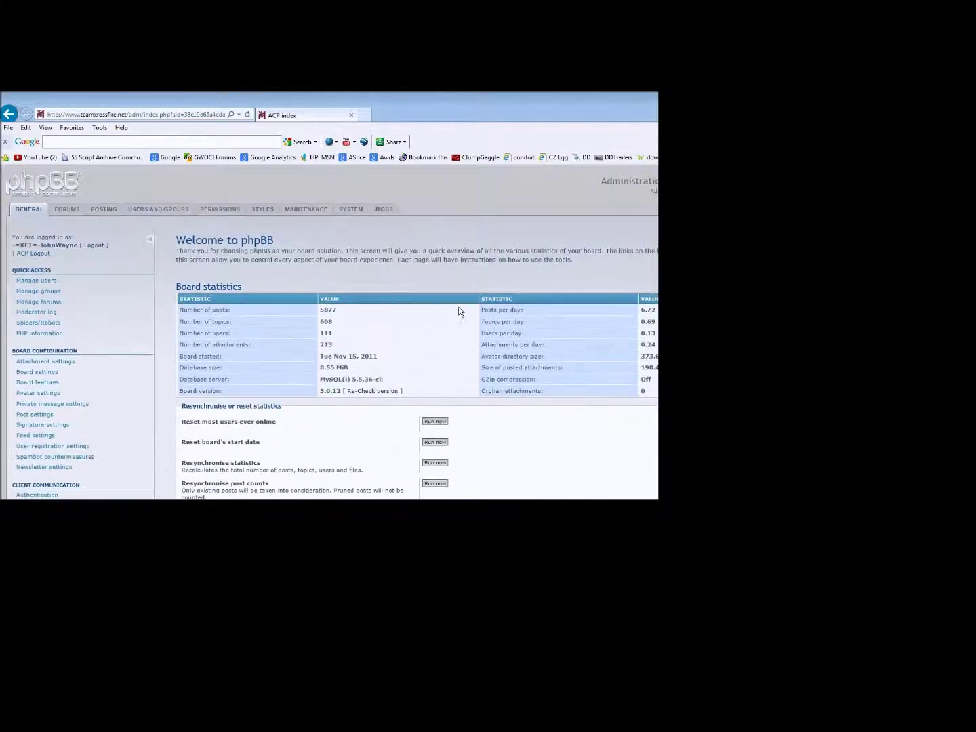
scroll(407, 329, down, 2)
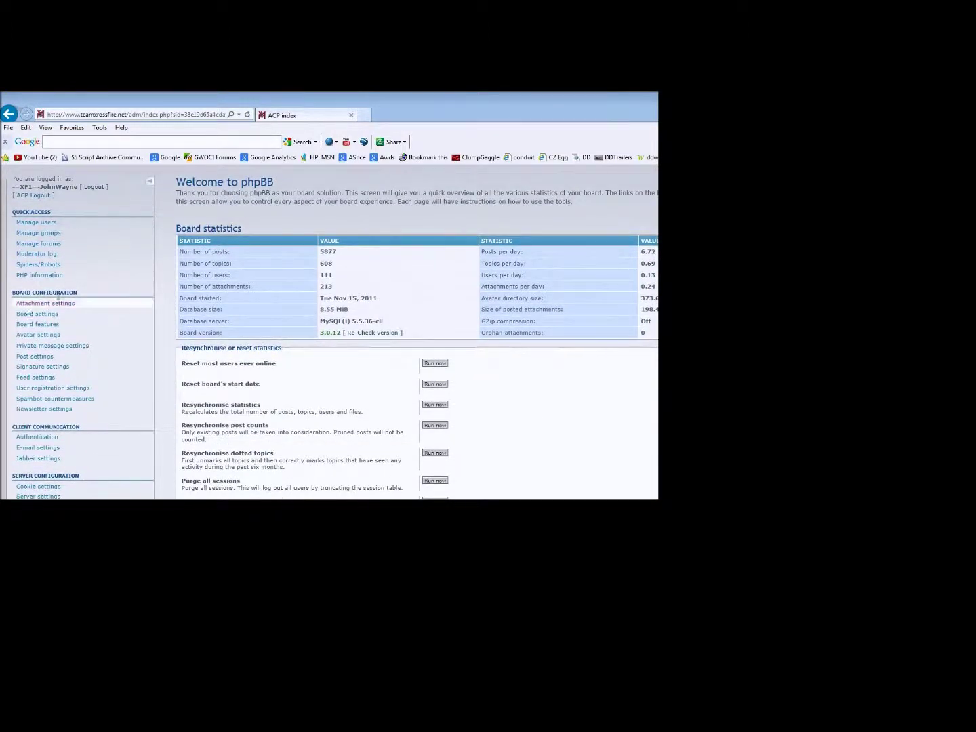
scroll(25, 278, up, 2)
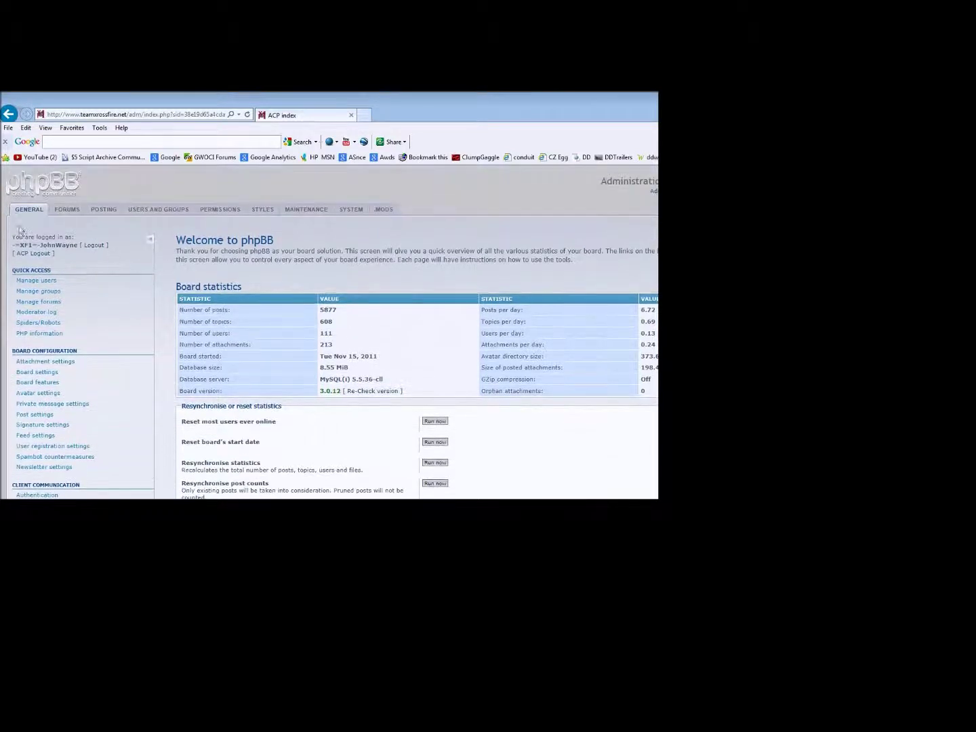
scroll(65, 366, down, 2)
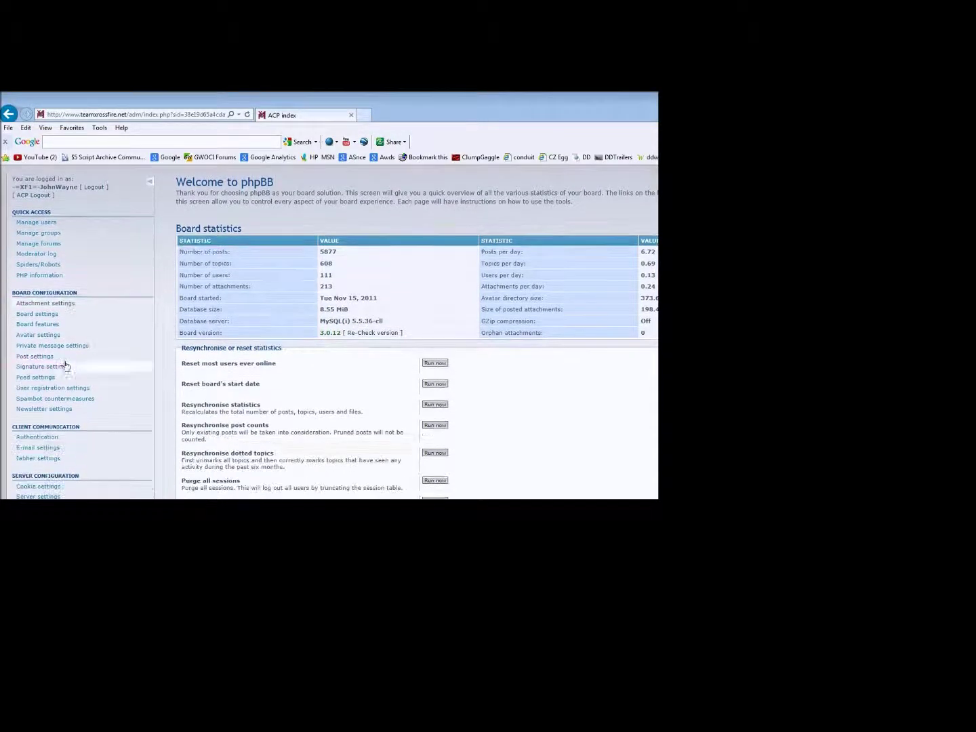
click(31, 410)
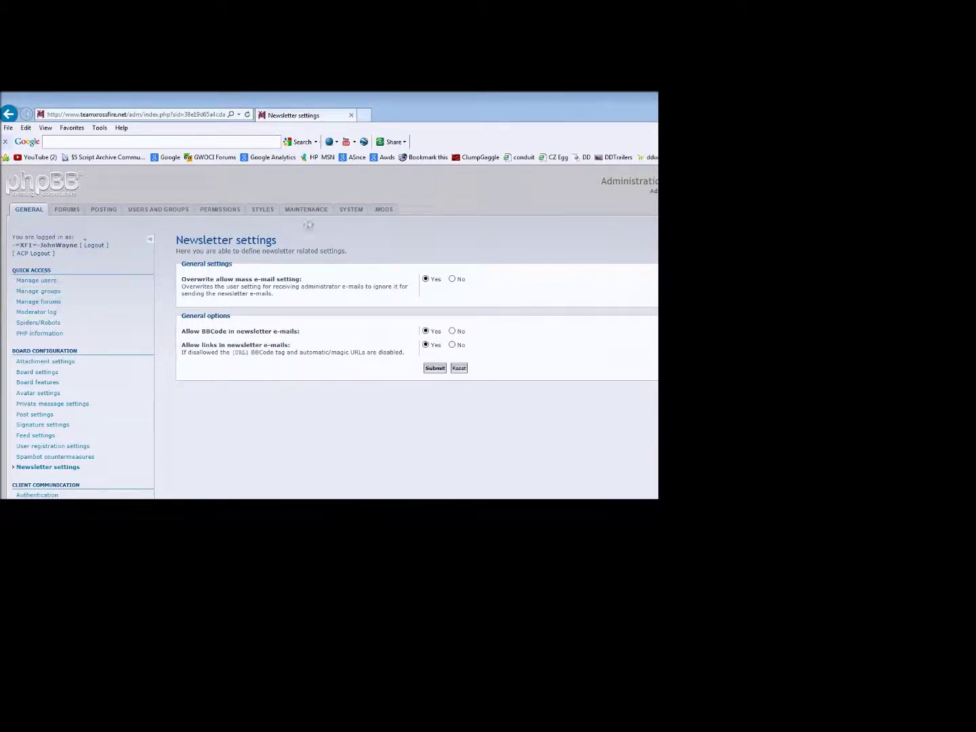
Step: Start creating a newsletter named testnewsletter2 in the newsletter management of the MODS section
click(384, 211)
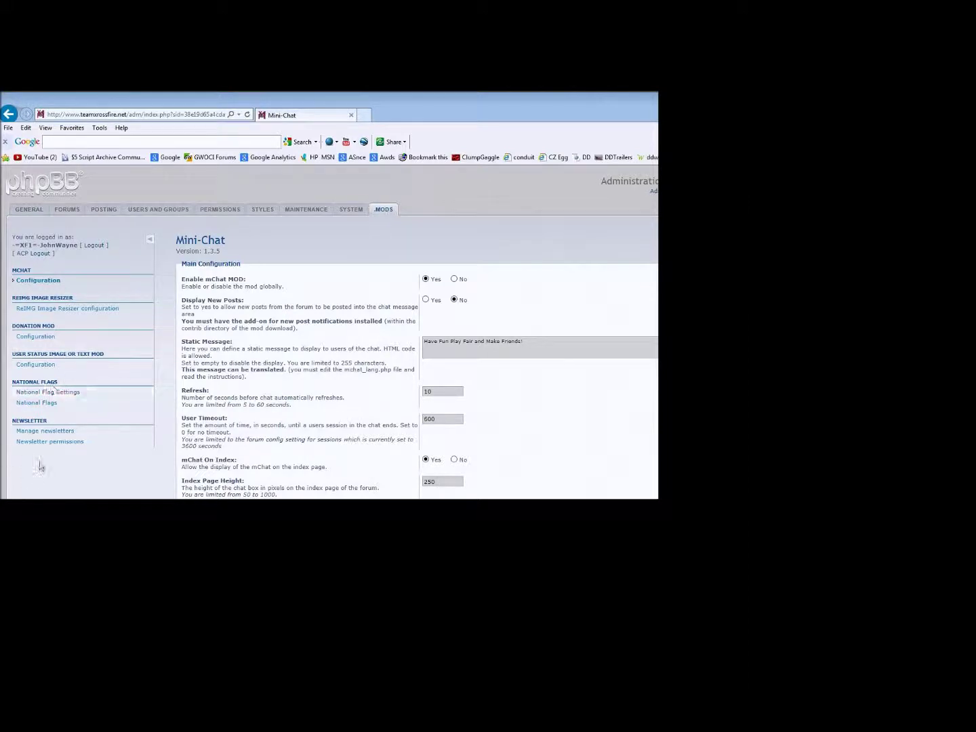
click(31, 434)
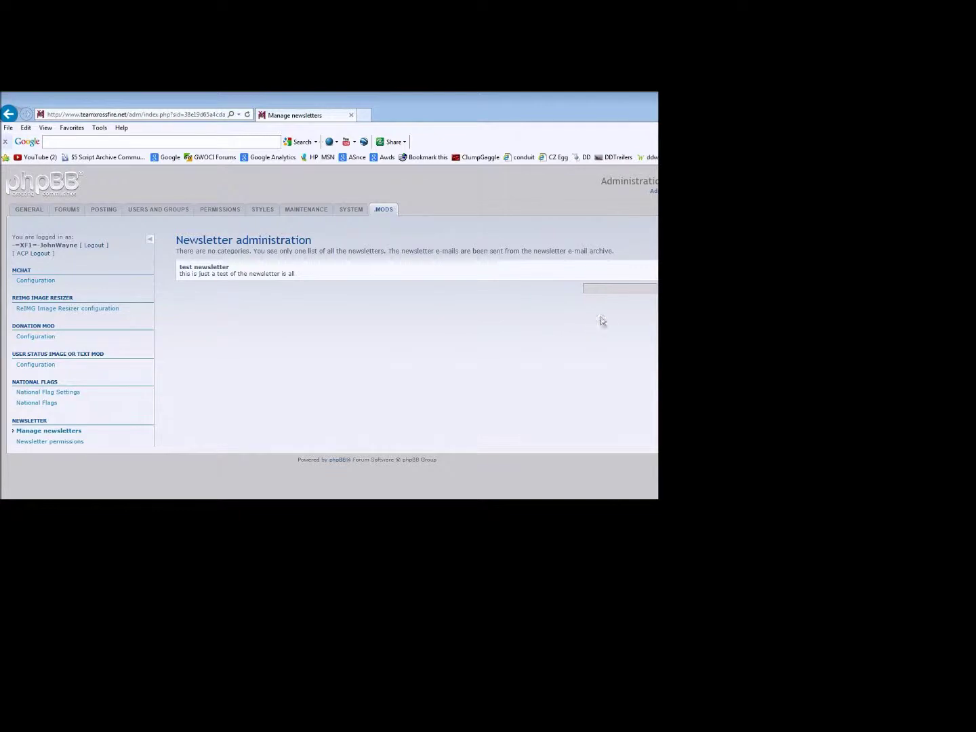
click(599, 288)
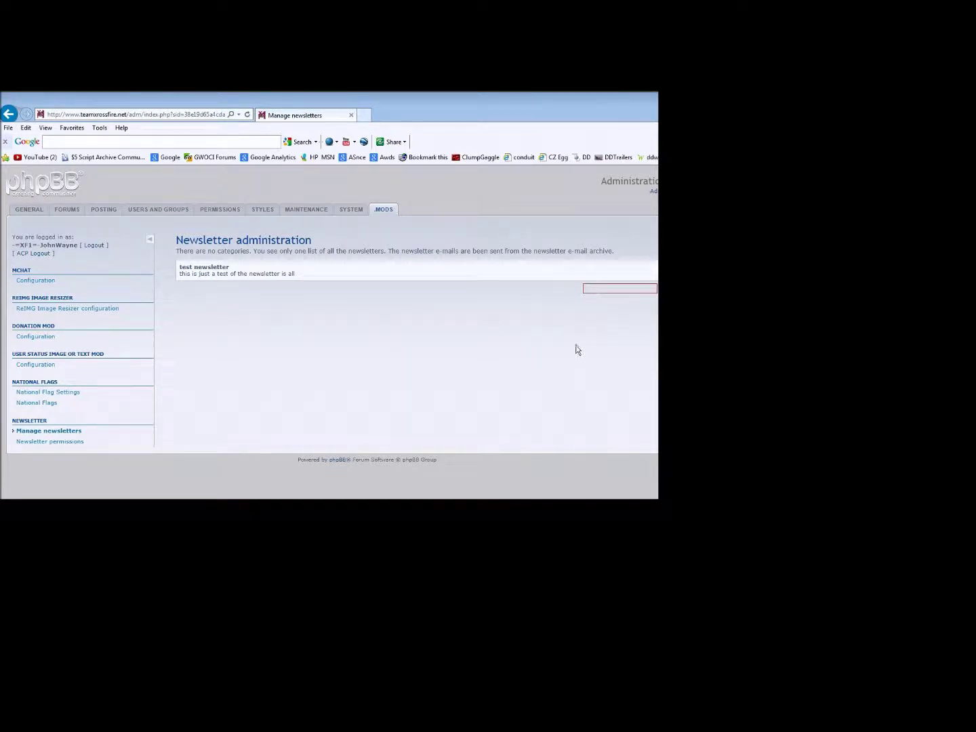
text(testnewslletter2)
key(Return)
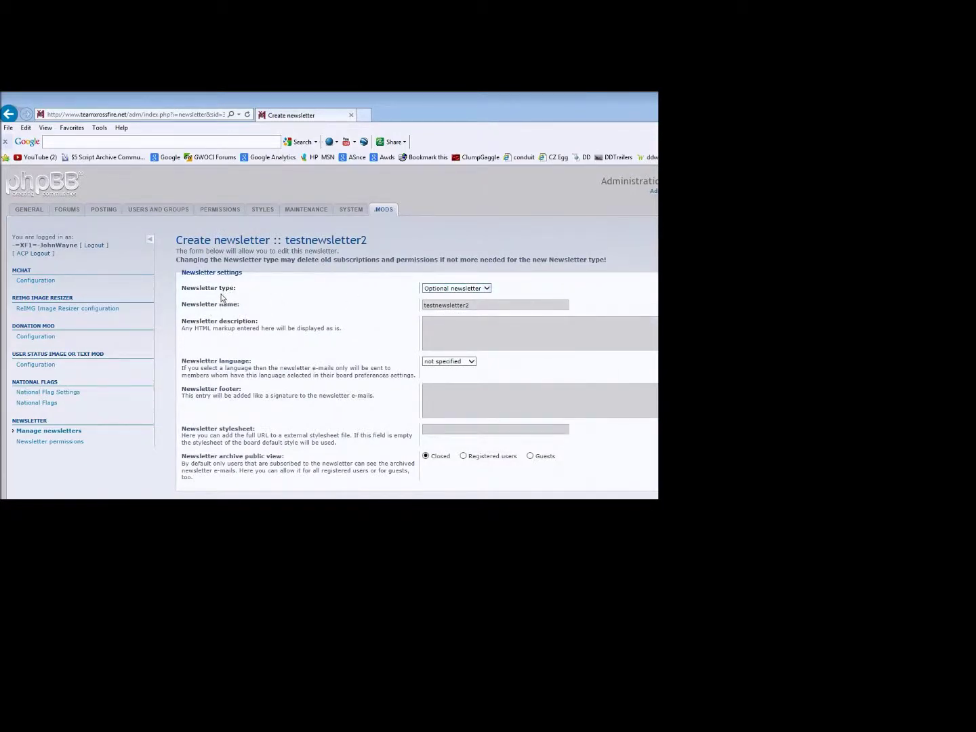
Step: Set the newsletter type to Group newsletter and keep the language as not specified
click(485, 289)
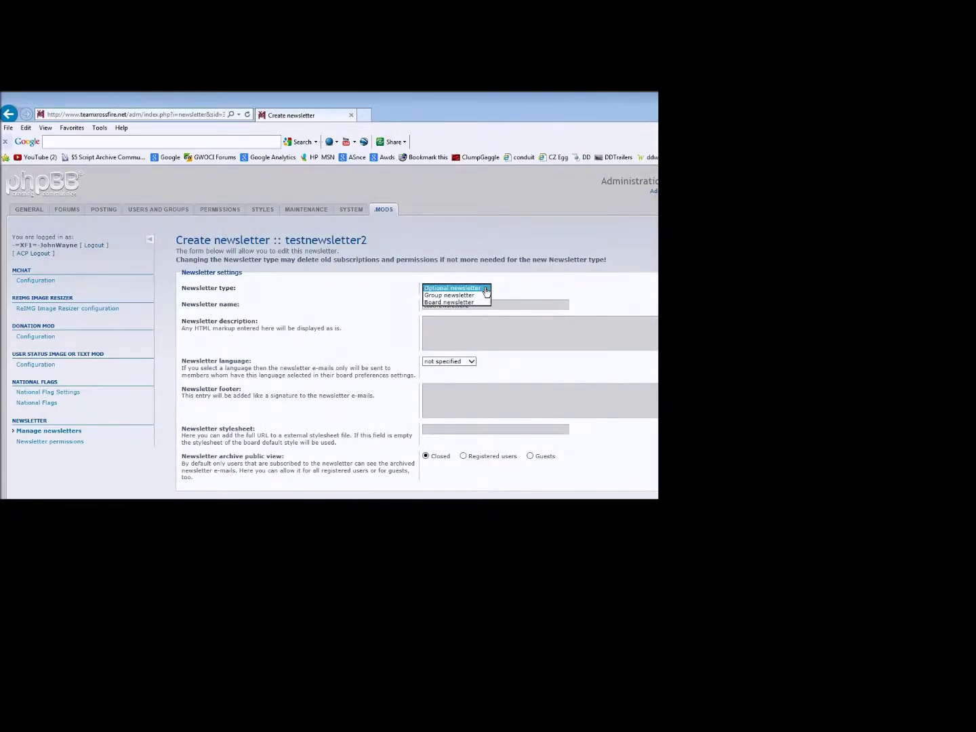
click(436, 296)
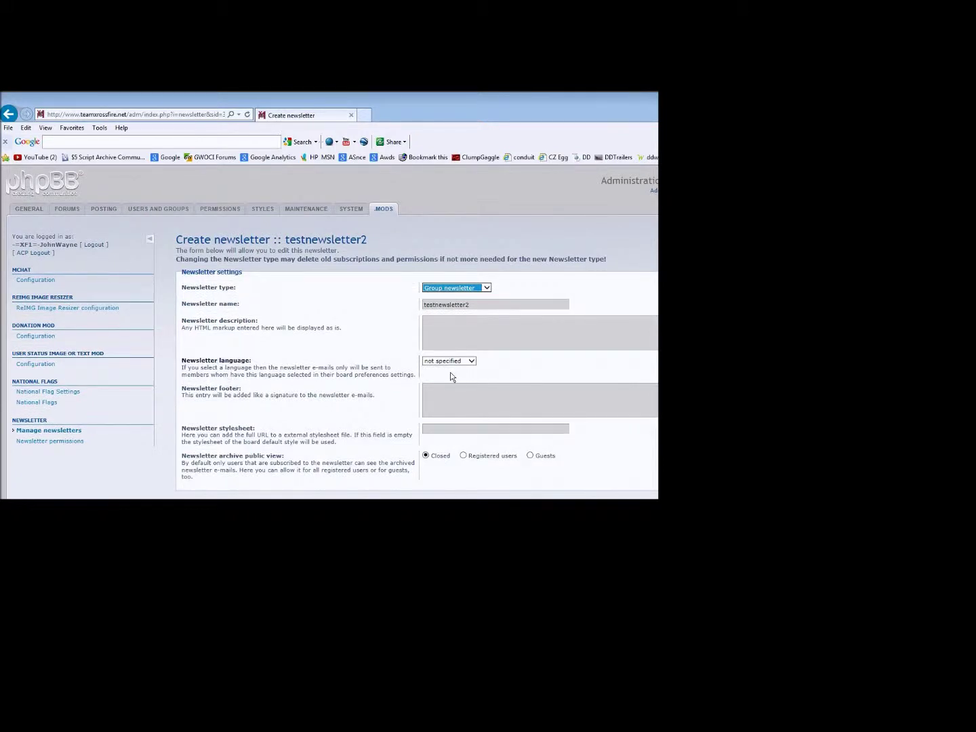
click(470, 361)
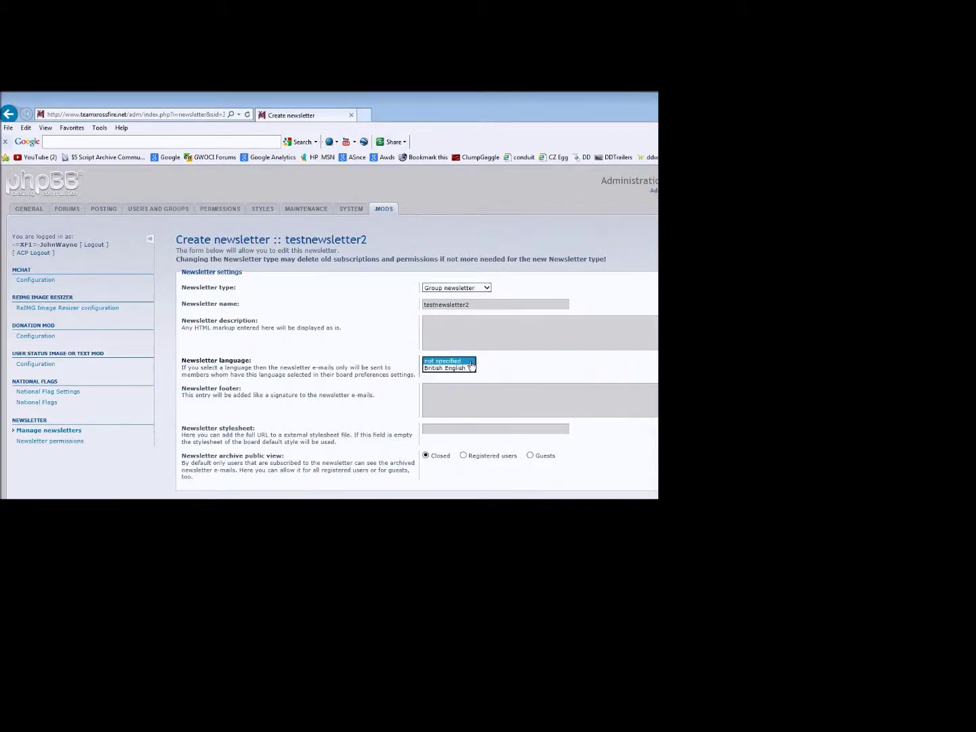
click(487, 366)
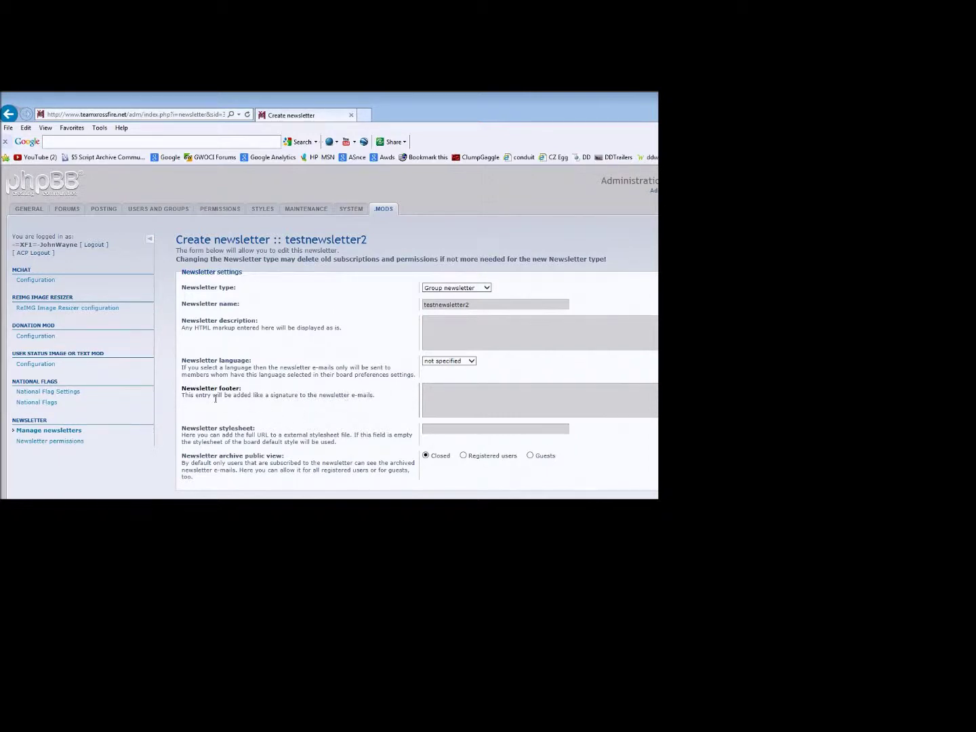
Step: Enter "lkfjlfsjlfkjdslfjs ljslfdsjfl dsflsdfjk" as the newsletter description, fill the footer with "sfjkdsjfldsjfdsljflds fjldsfjldsfkj", and submit the newsletter
click(472, 402)
click(443, 328)
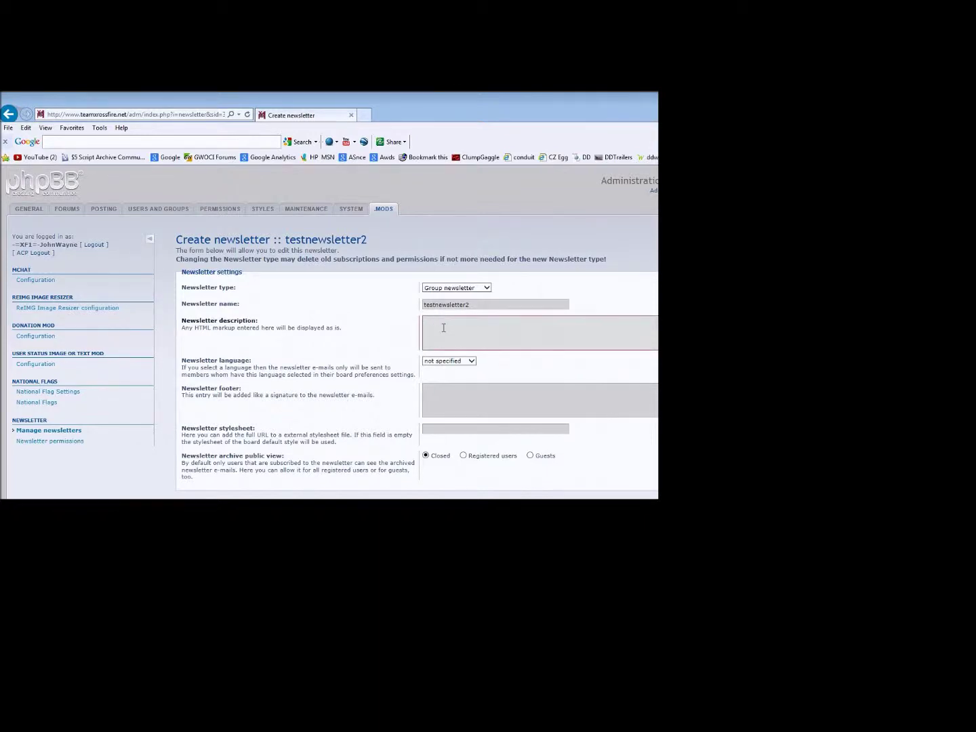
text(lkfjlfsjlfkjdslfjs ljslfdsjfl dsflsc)
text(fjk)
click(441, 392)
text(sfjkdsjfldsjfdsljflds fjldsfjldsfkj)
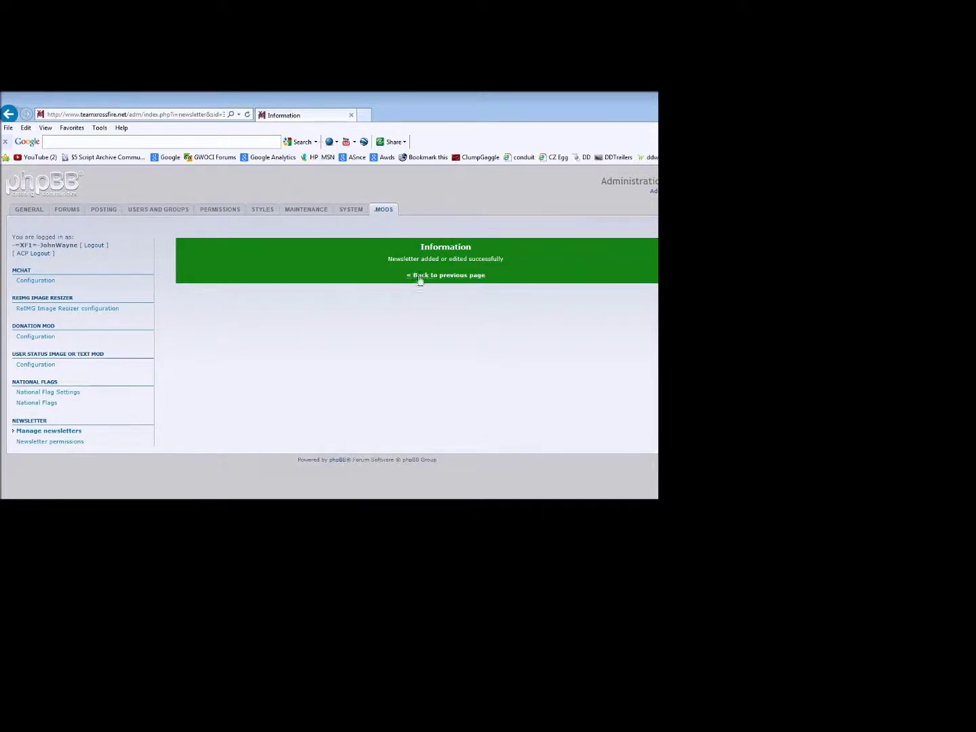
Step: Check the list of managed newsletters and open the newsletter permissions for testnewsletter2
click(18, 434)
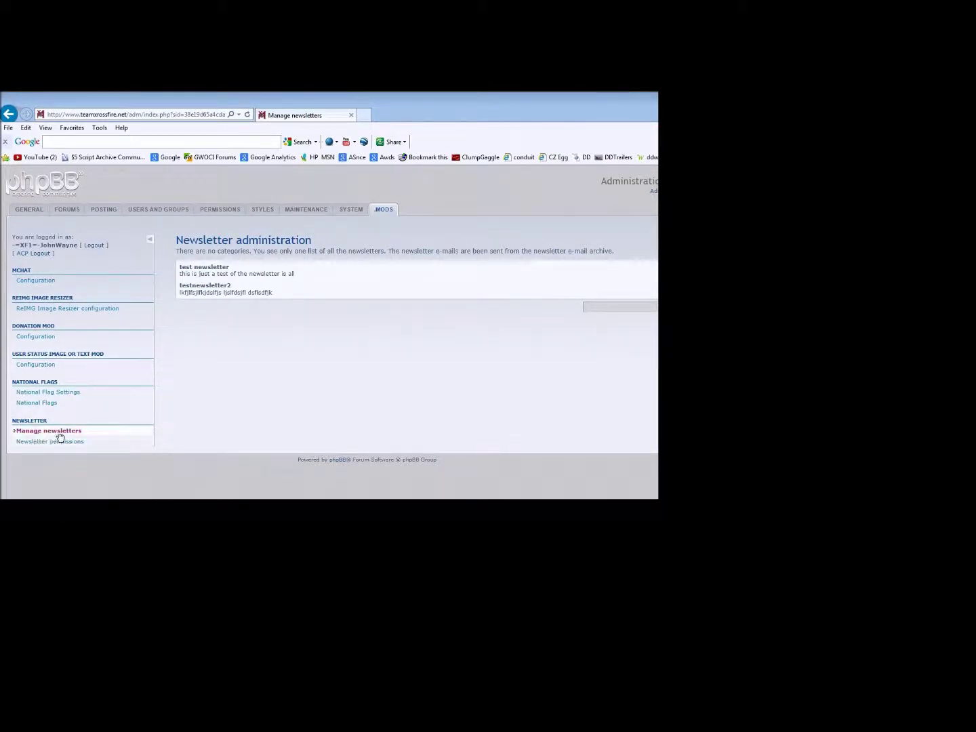
click(36, 445)
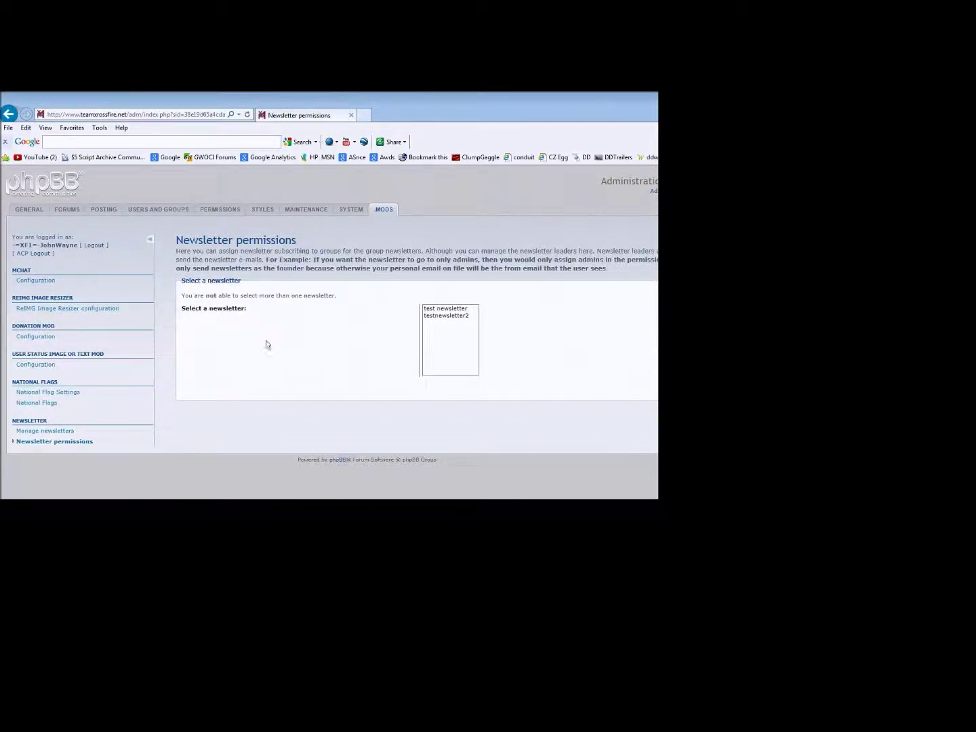
click(445, 316)
click(441, 317)
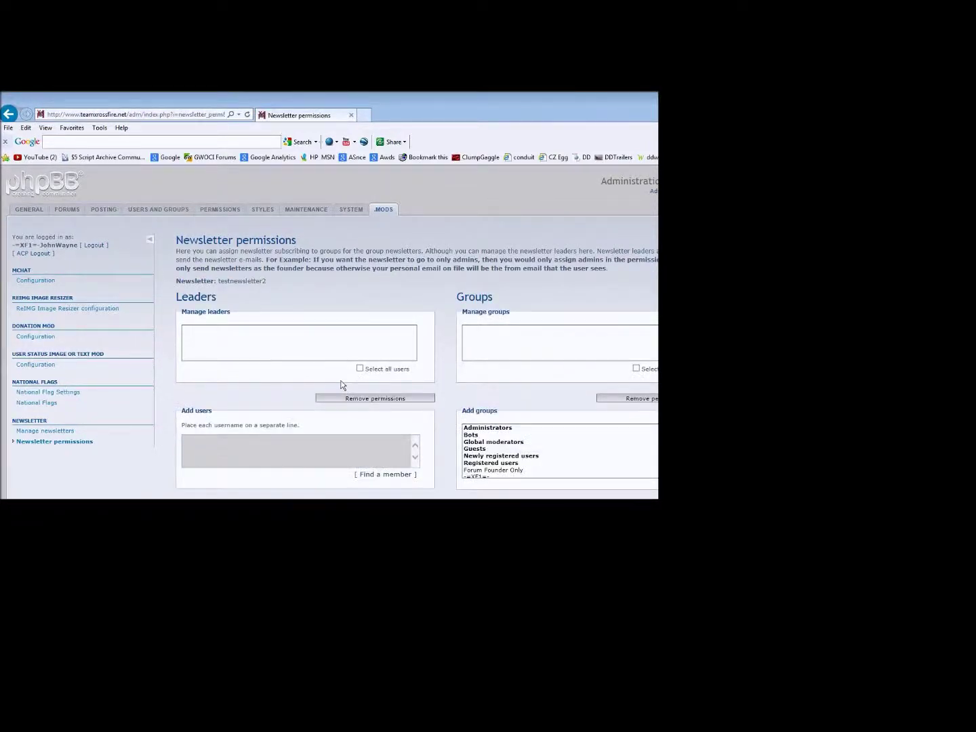
Step: Try out single and multiple group selections, including Administrators through Guests, in the list of groups to add for testnewsletter2
click(502, 455)
click(483, 429)
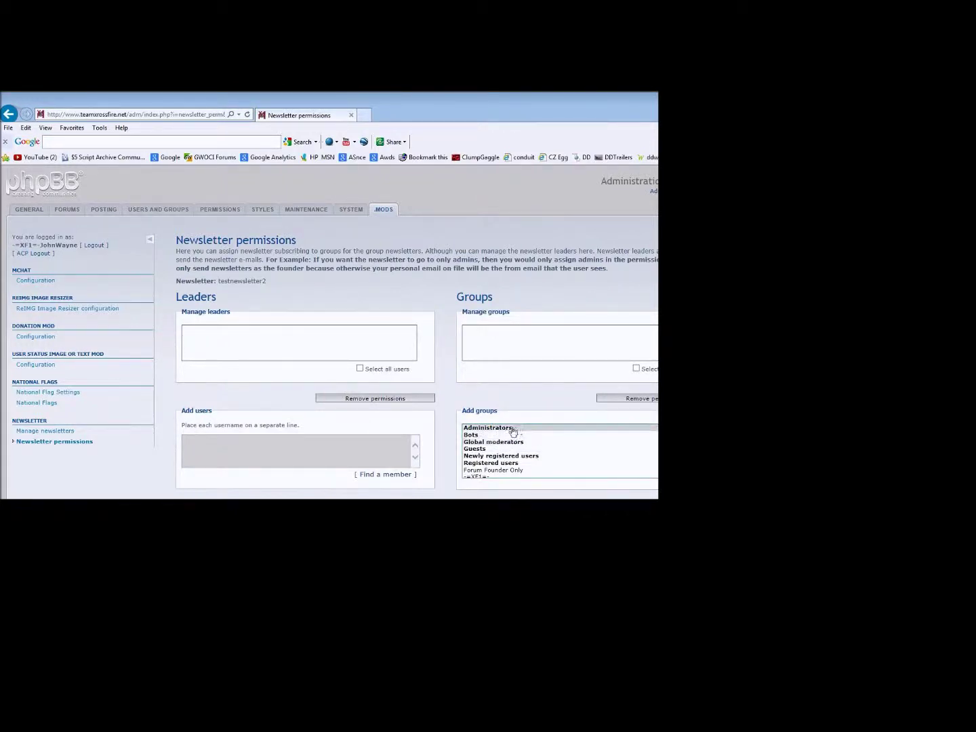
click(491, 430)
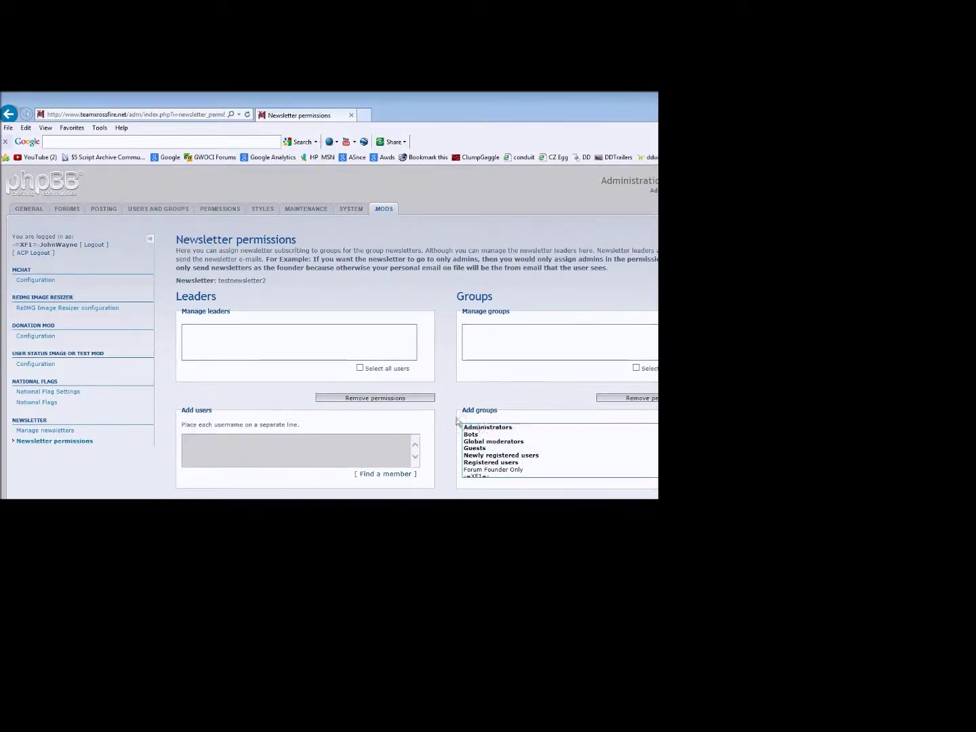
click(484, 429)
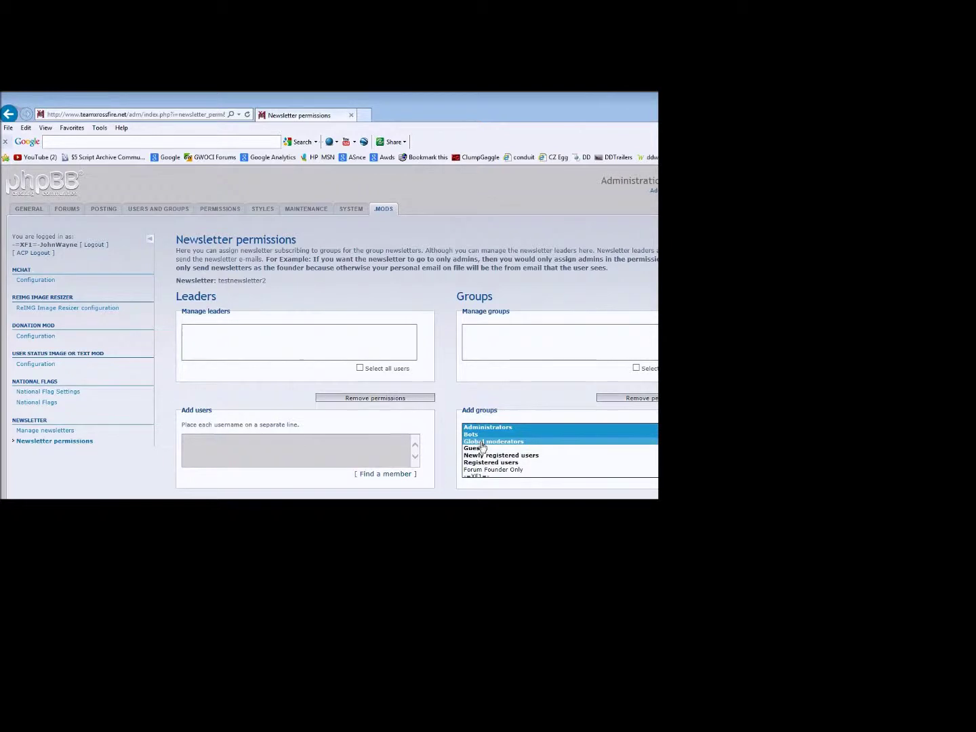
shift+click(481, 447)
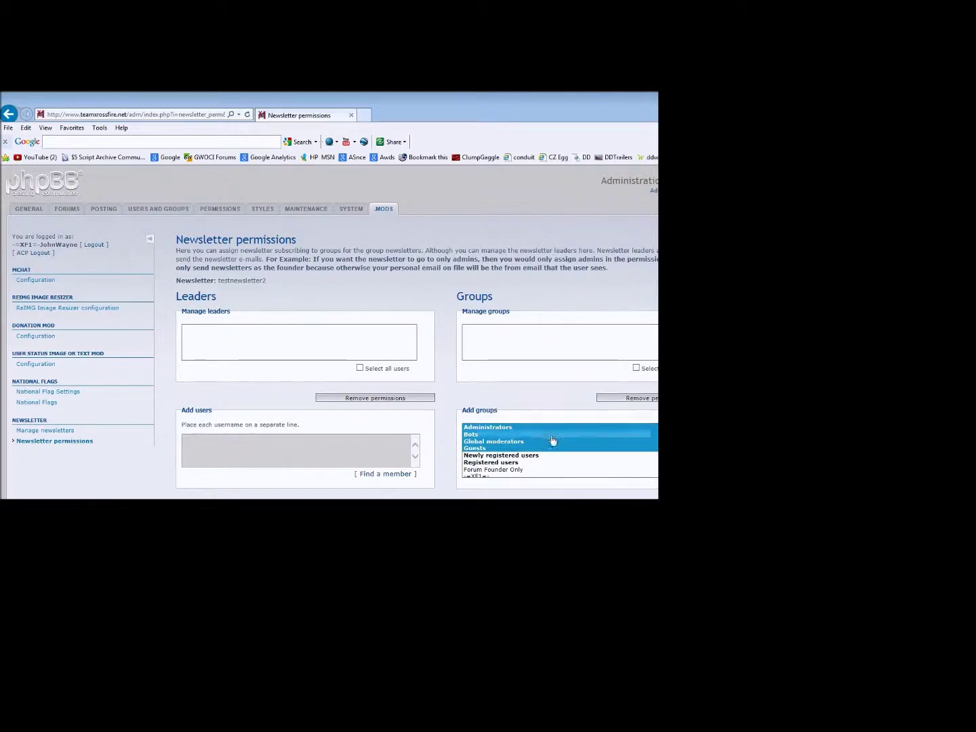
click(497, 435)
click(487, 427)
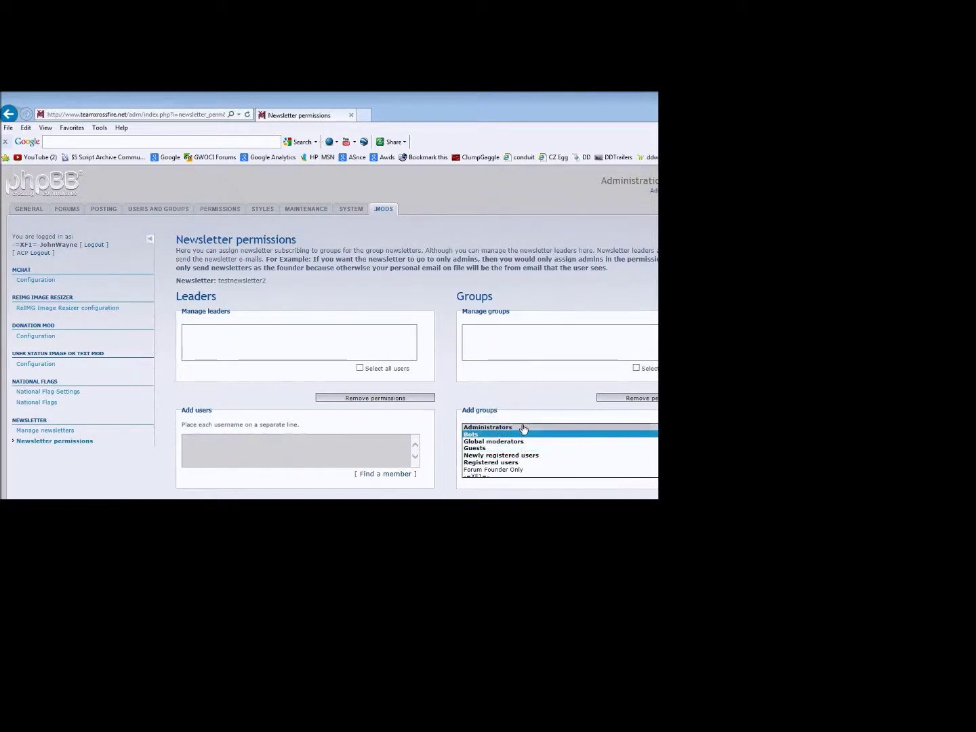
ctrl+click(477, 448)
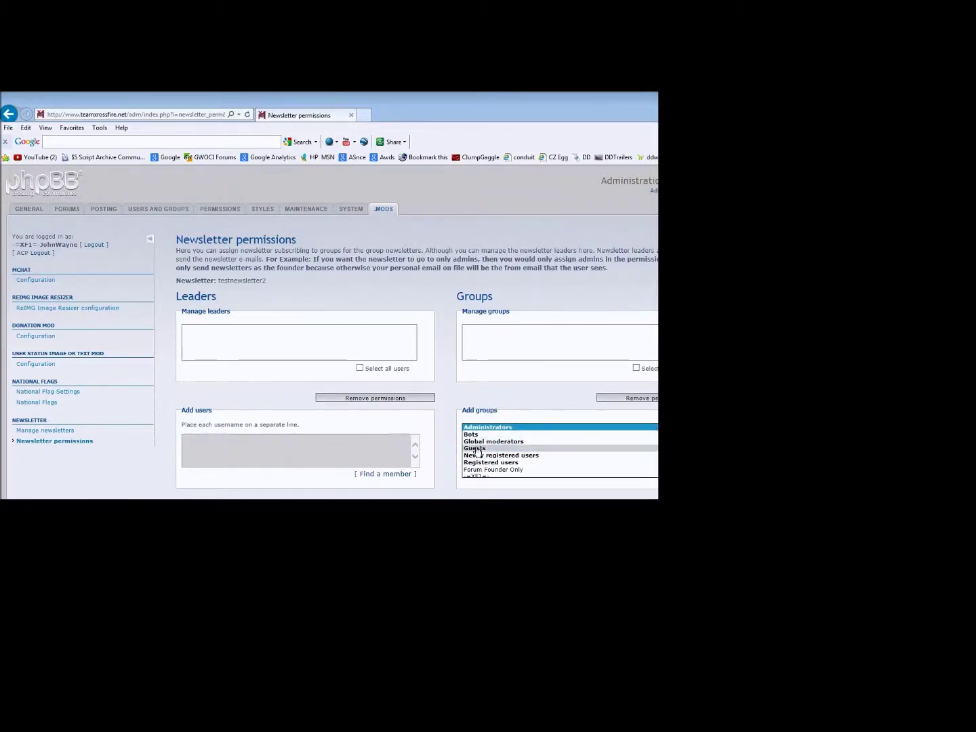
click(477, 449)
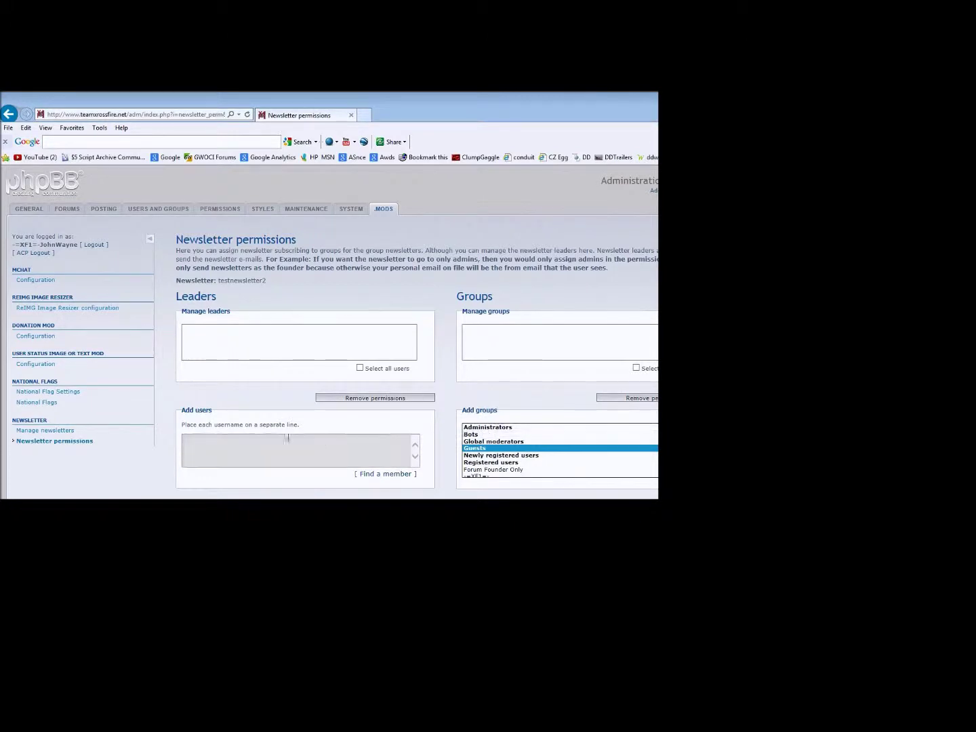
Step: Grant the Administrators group permission for testnewsletter2, then return to the newsletter selection and pick testnewsletter2 again
click(484, 428)
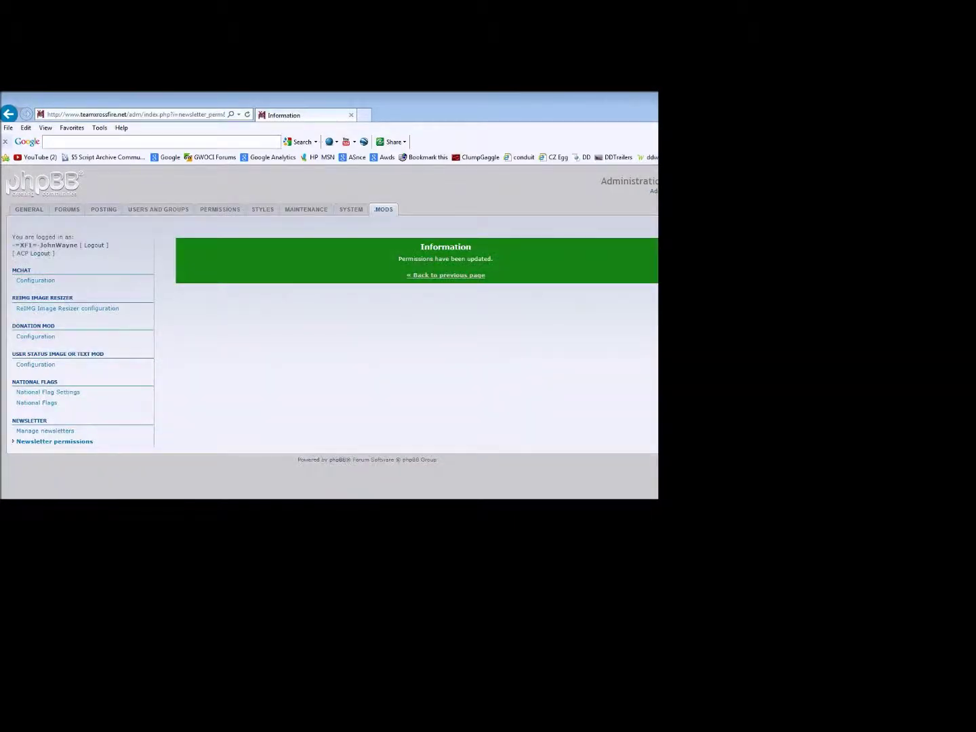
click(423, 277)
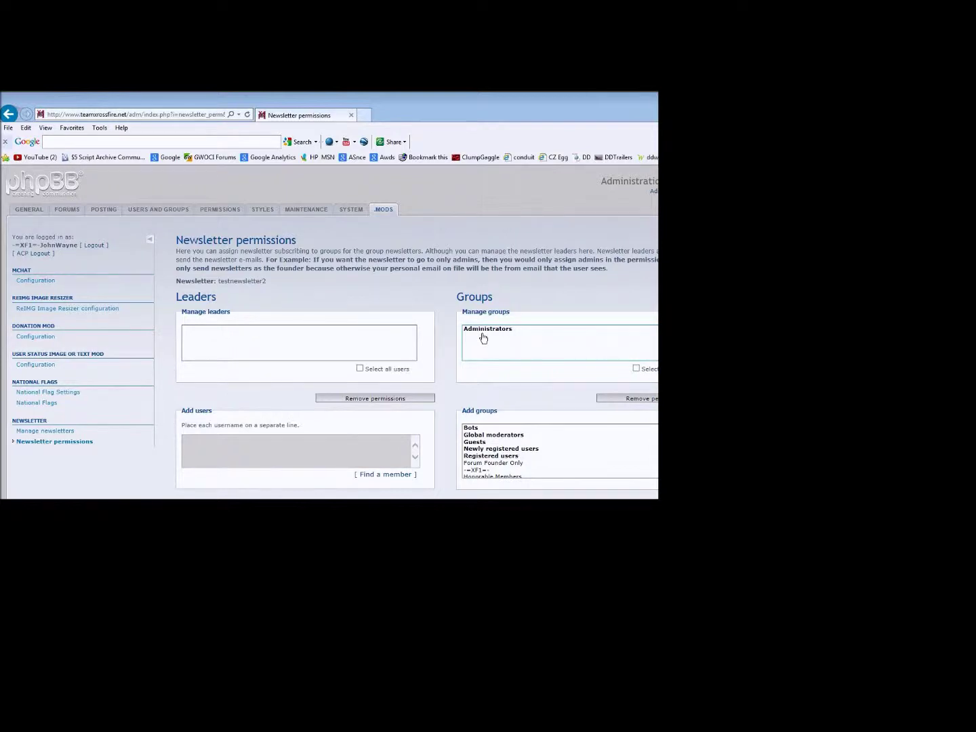
click(45, 442)
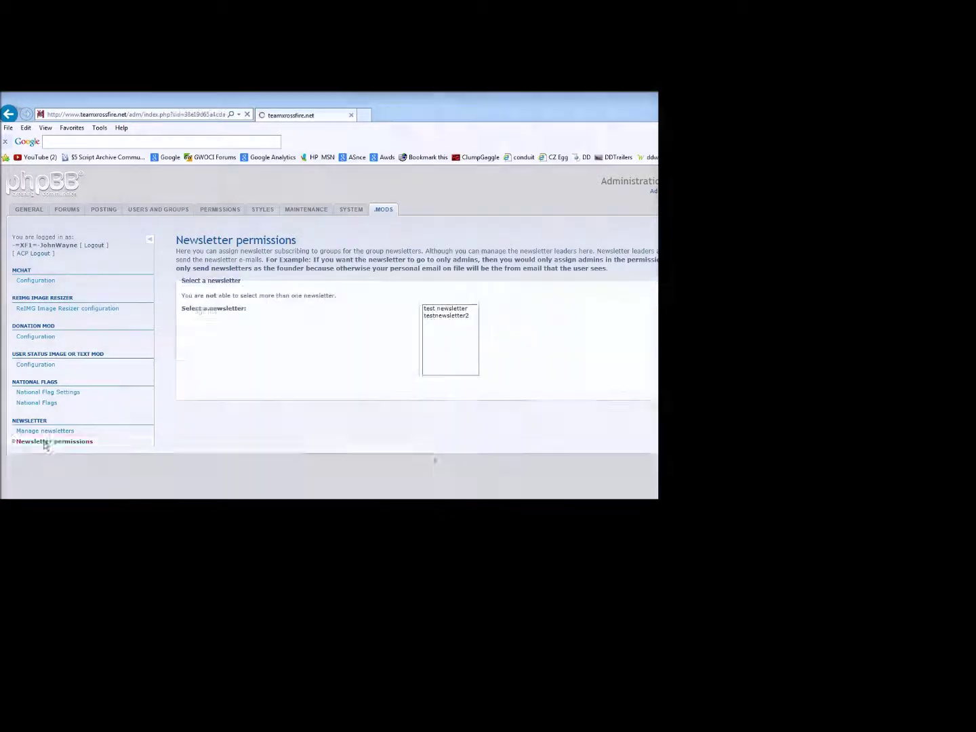
click(435, 316)
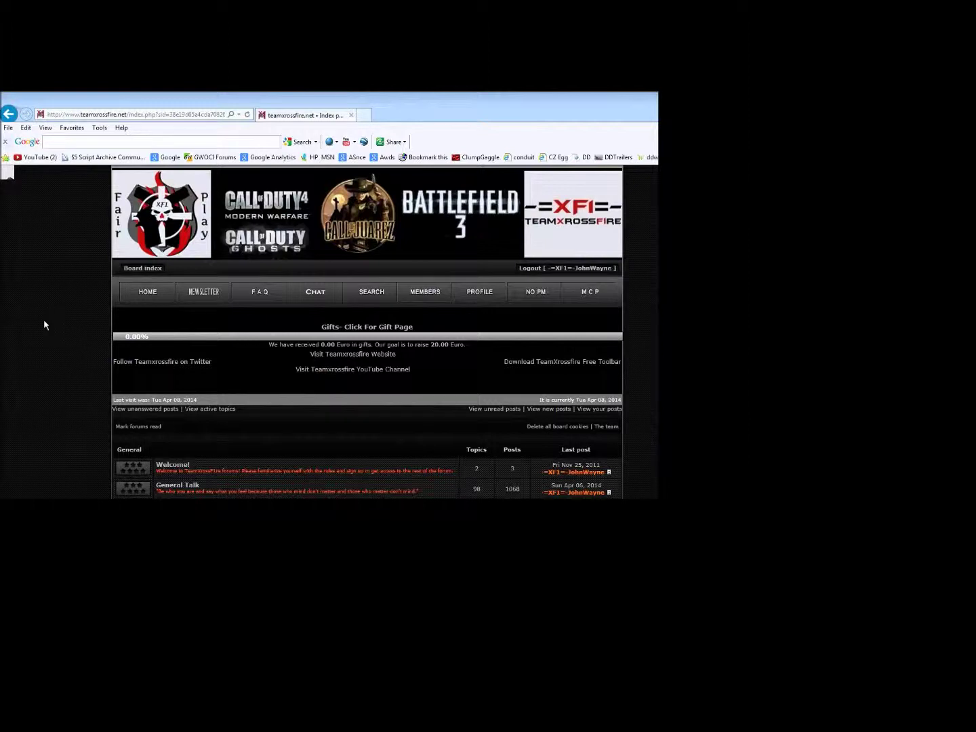
Step: Open the forum's newsletter page from the board index and check the subscription status of the listed newsletters
scroll(79, 303, down, 3)
scroll(68, 293, up, 2)
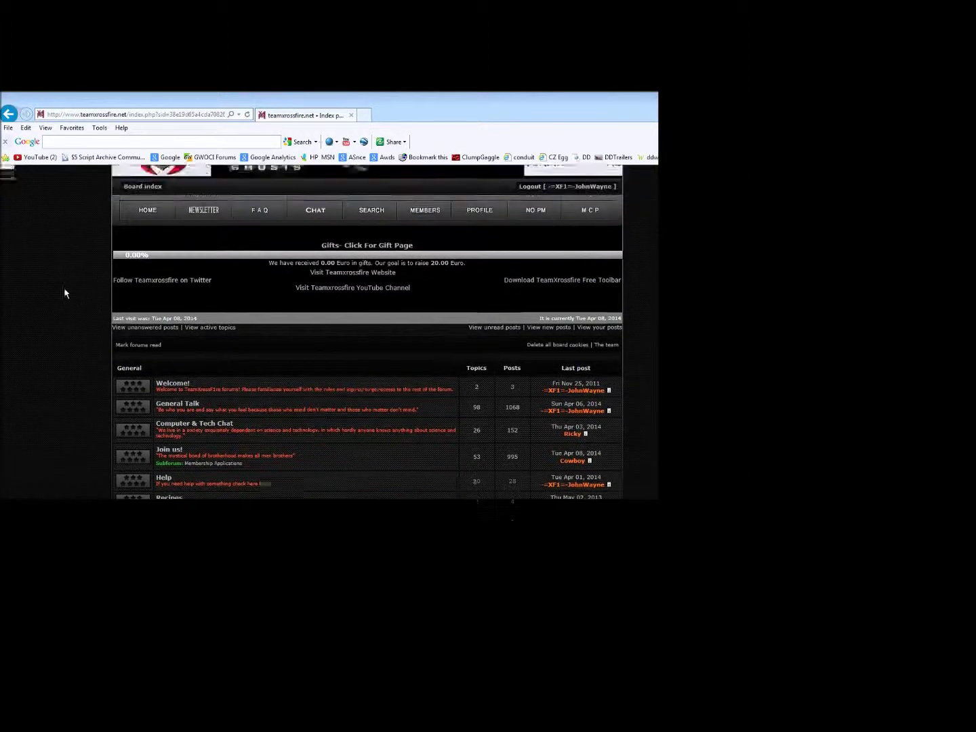
click(204, 238)
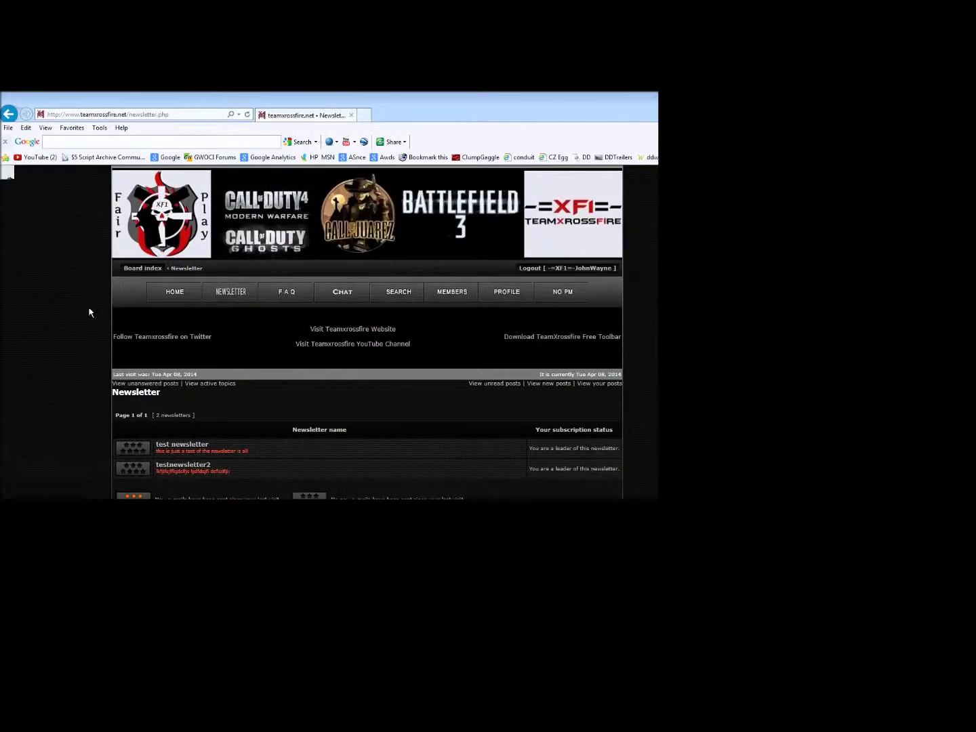
scroll(89, 308, down, 1)
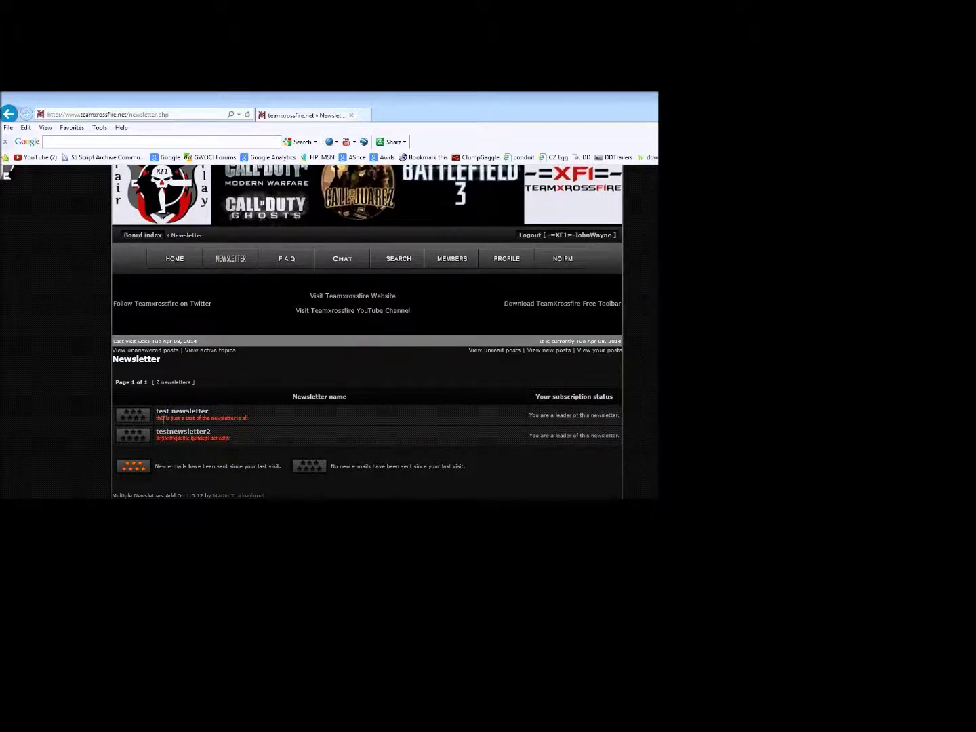
Step: Log out of the forum and try to open the testnewsletter2 and test newsletter archives as a guest
scroll(155, 429, up, 1)
click(535, 268)
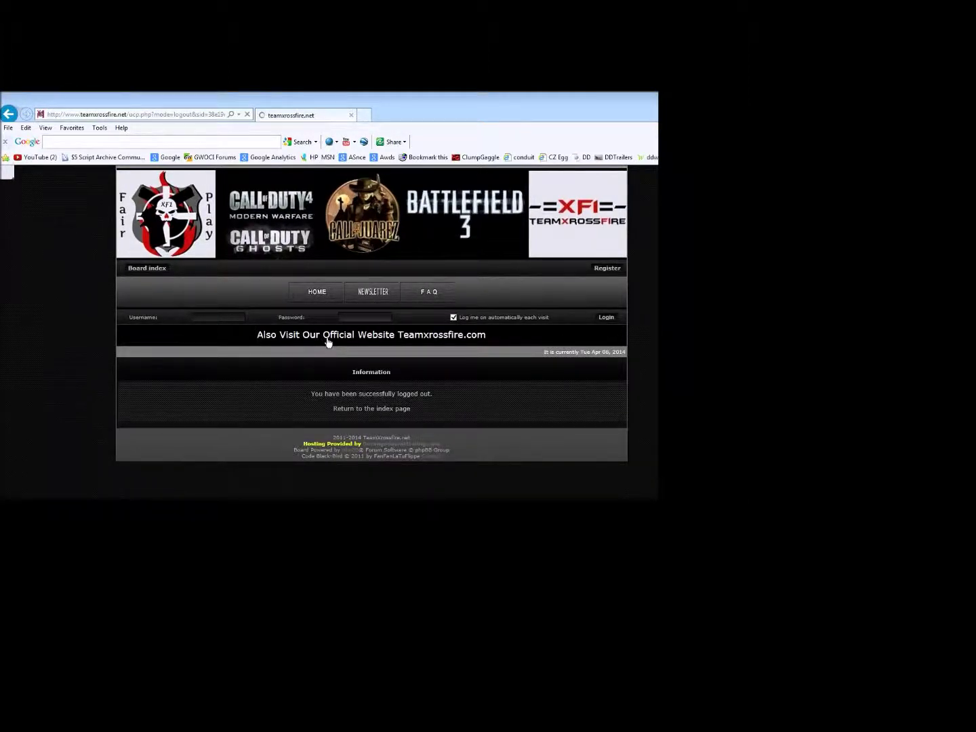
click(371, 292)
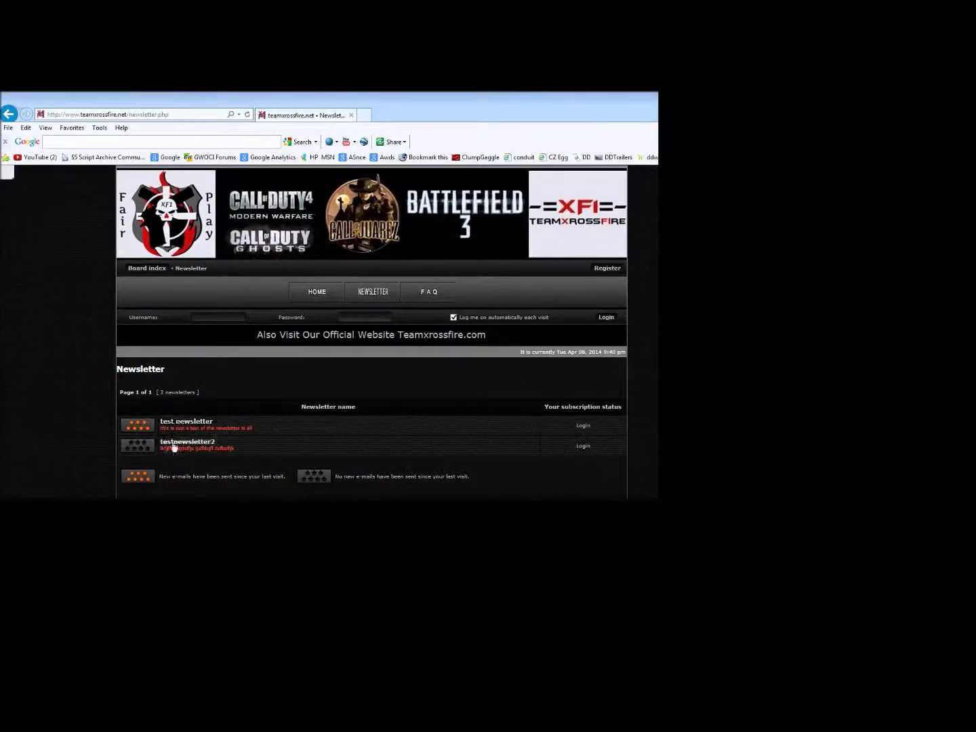
click(174, 445)
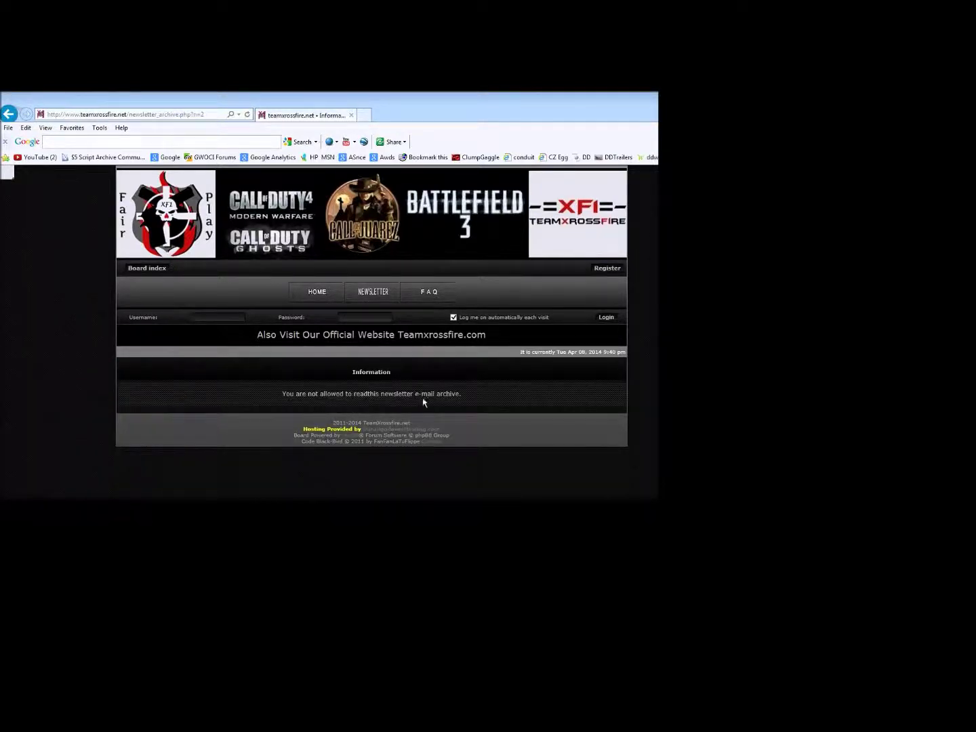
click(376, 295)
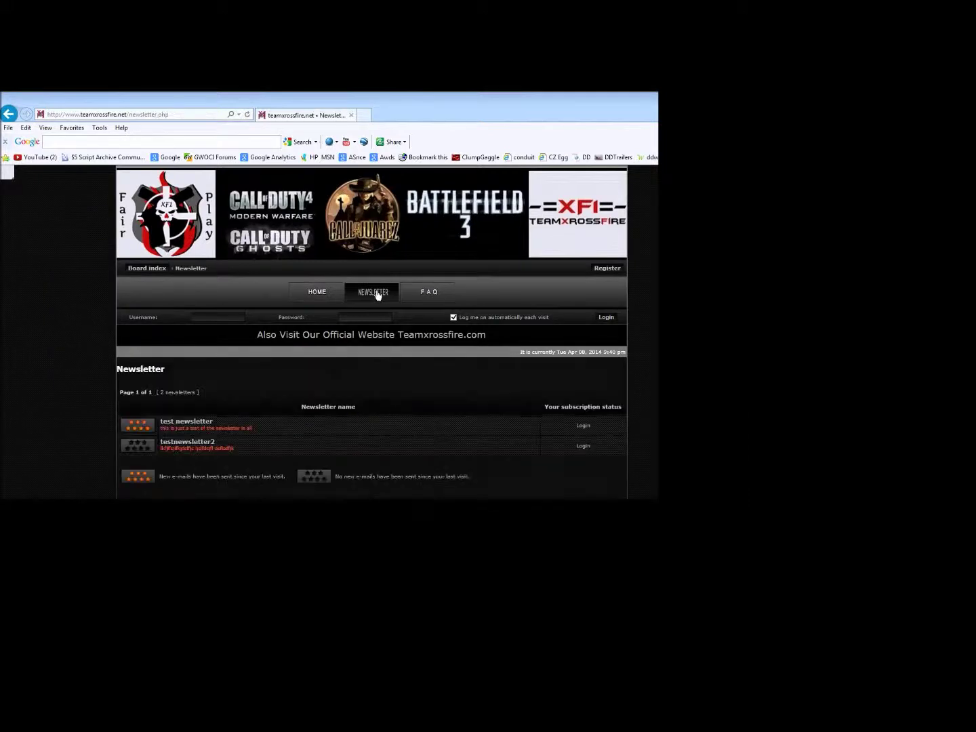
click(185, 422)
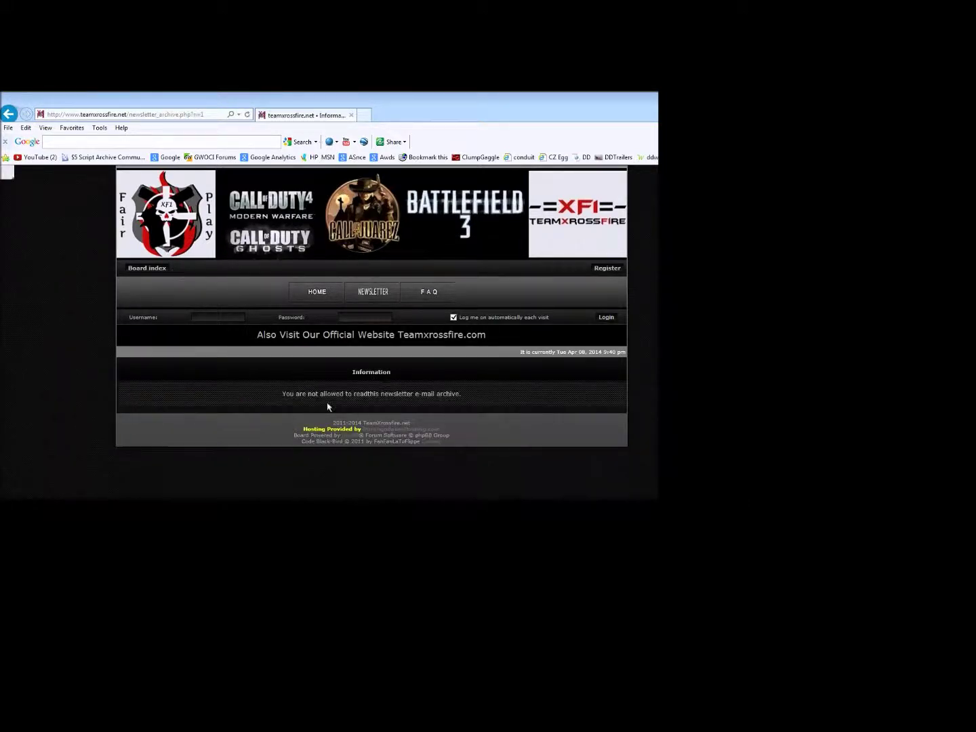
Step: Return to the newsletter list and log back in to the forum account
click(369, 296)
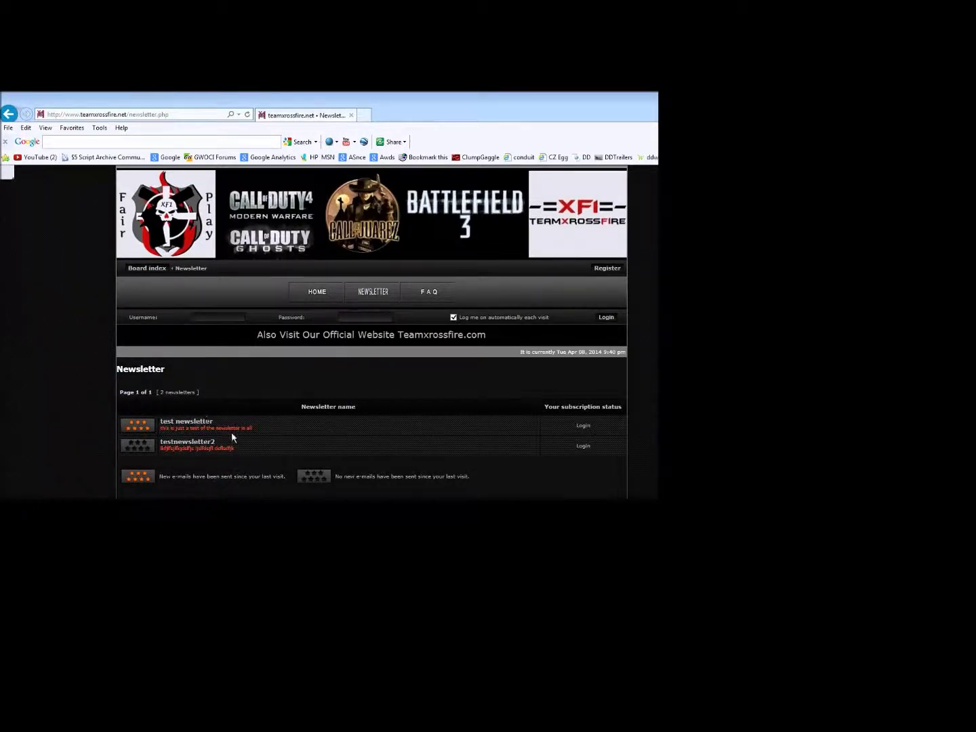
click(221, 315)
key(Return)
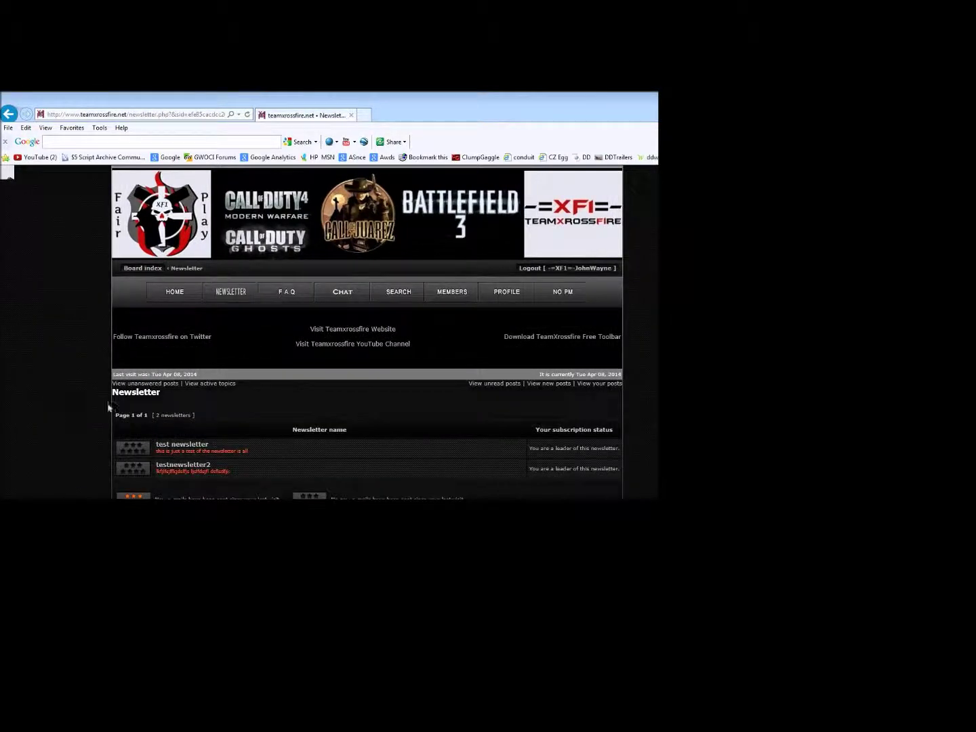
Step: Check the e-mail archives of test newsletter and testnewsletter2 while logged in
scroll(119, 402, down, 1)
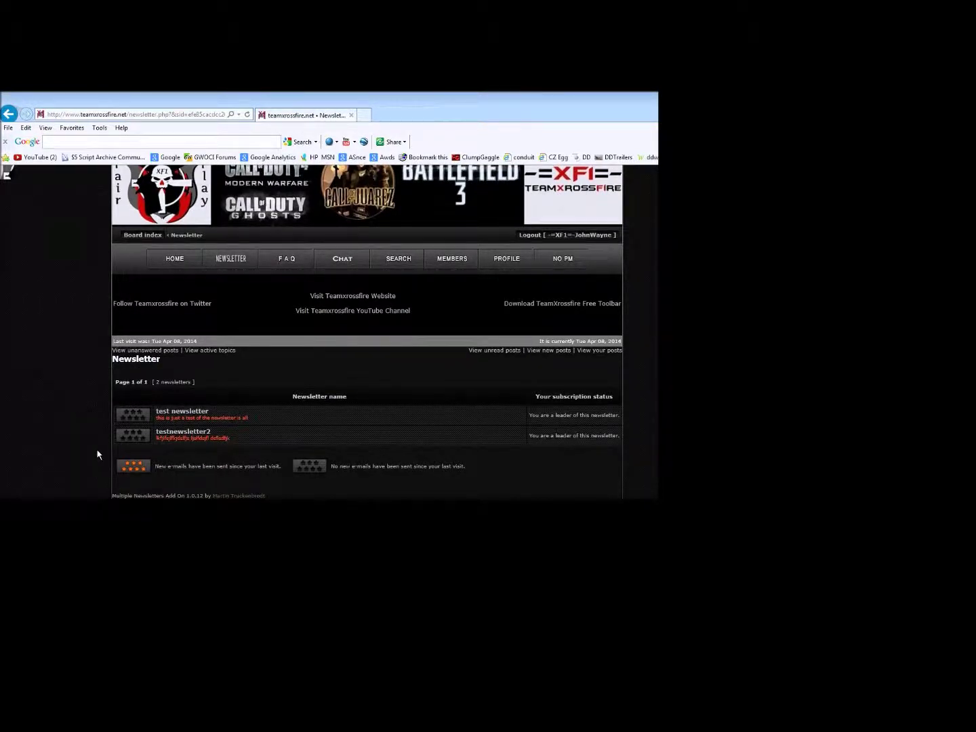
click(177, 412)
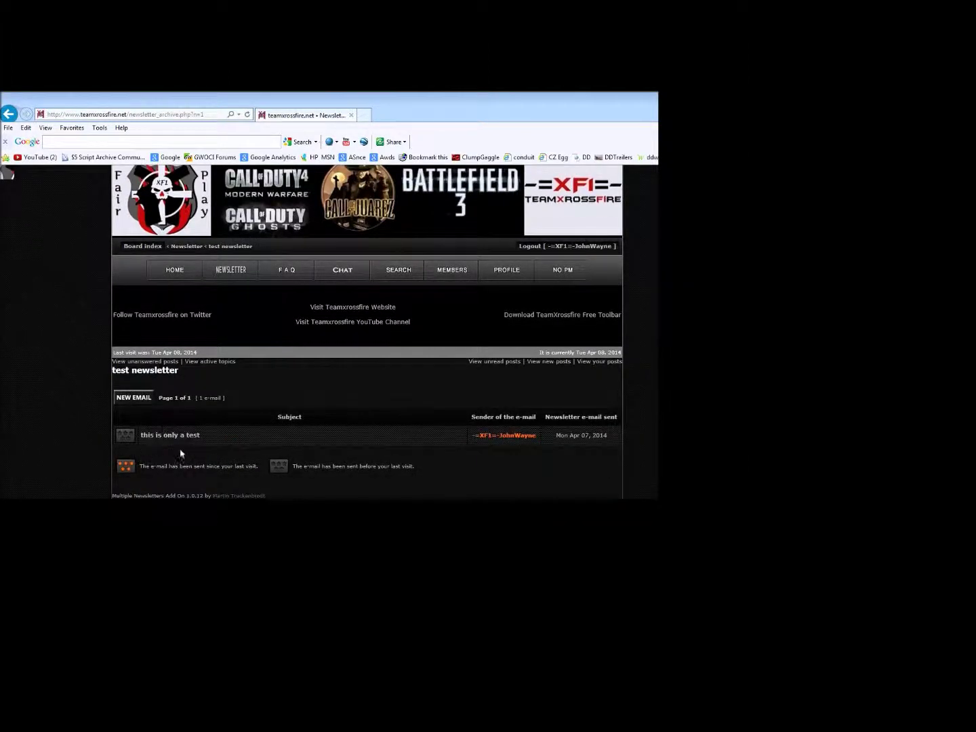
scroll(180, 448, up, 1)
click(240, 299)
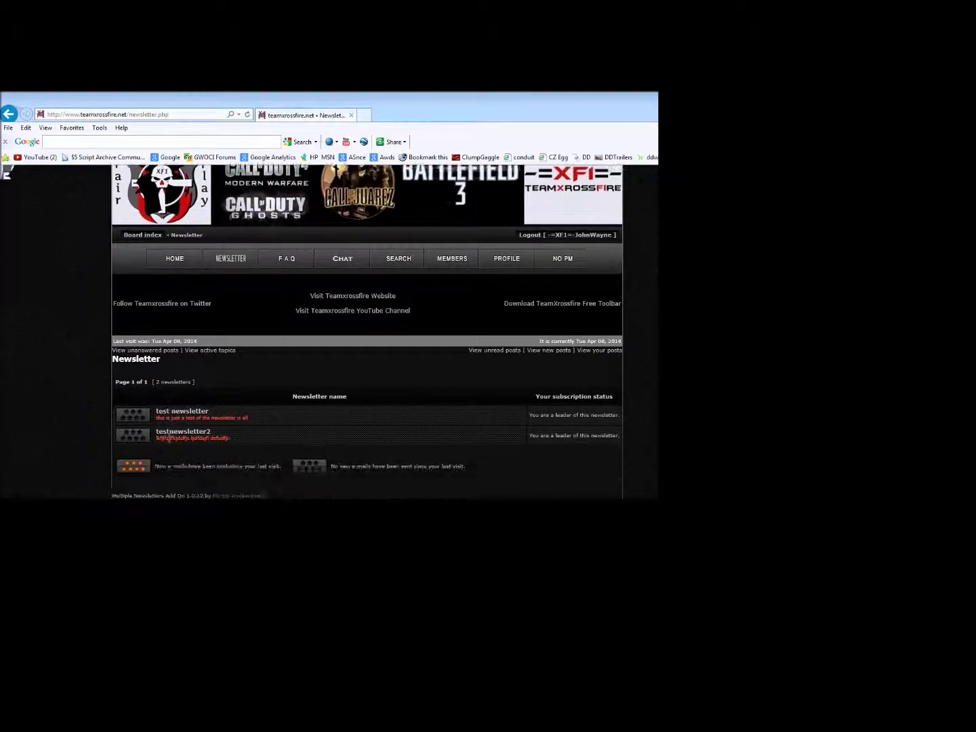
click(179, 432)
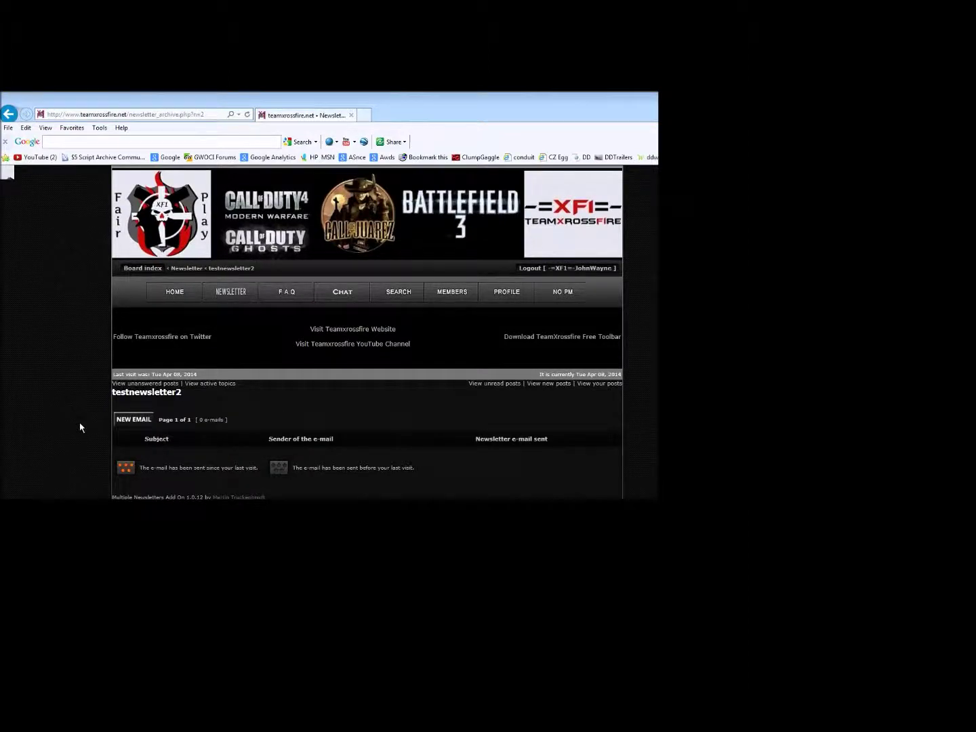